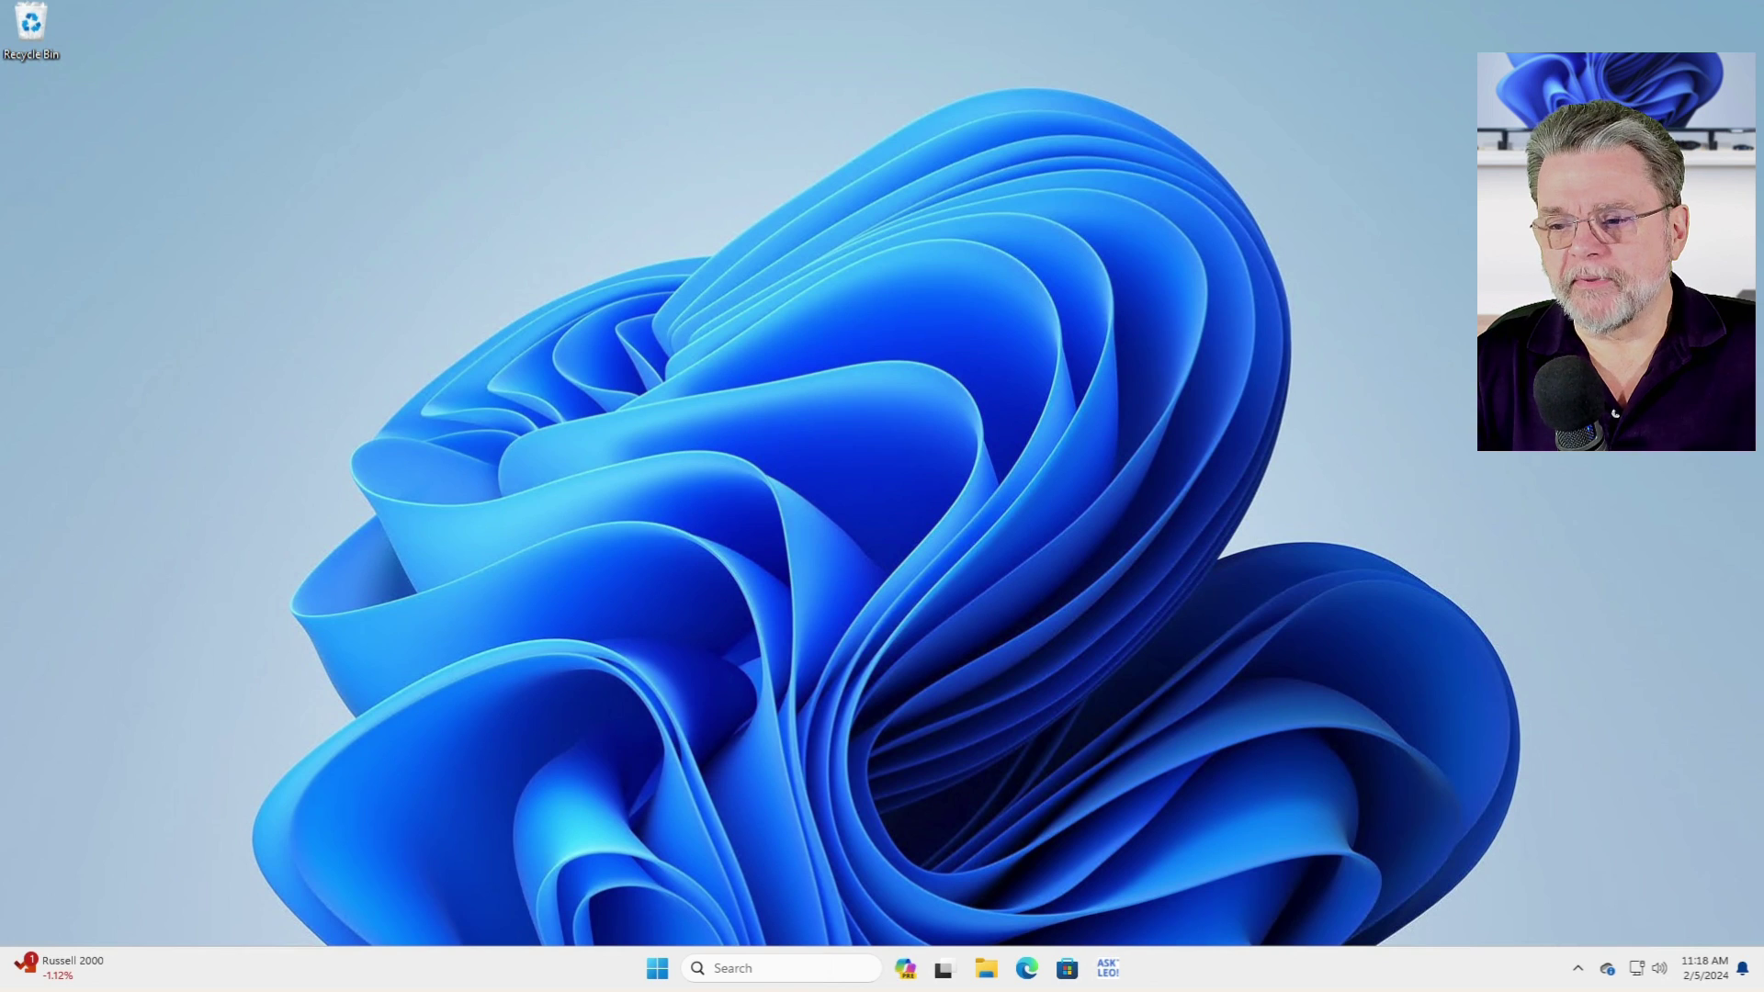
Open InternetSafety-v6-Free.pdf from File Explorer's ebooks folder with Microsoft Edge as the viewer.
left_click(987, 971)
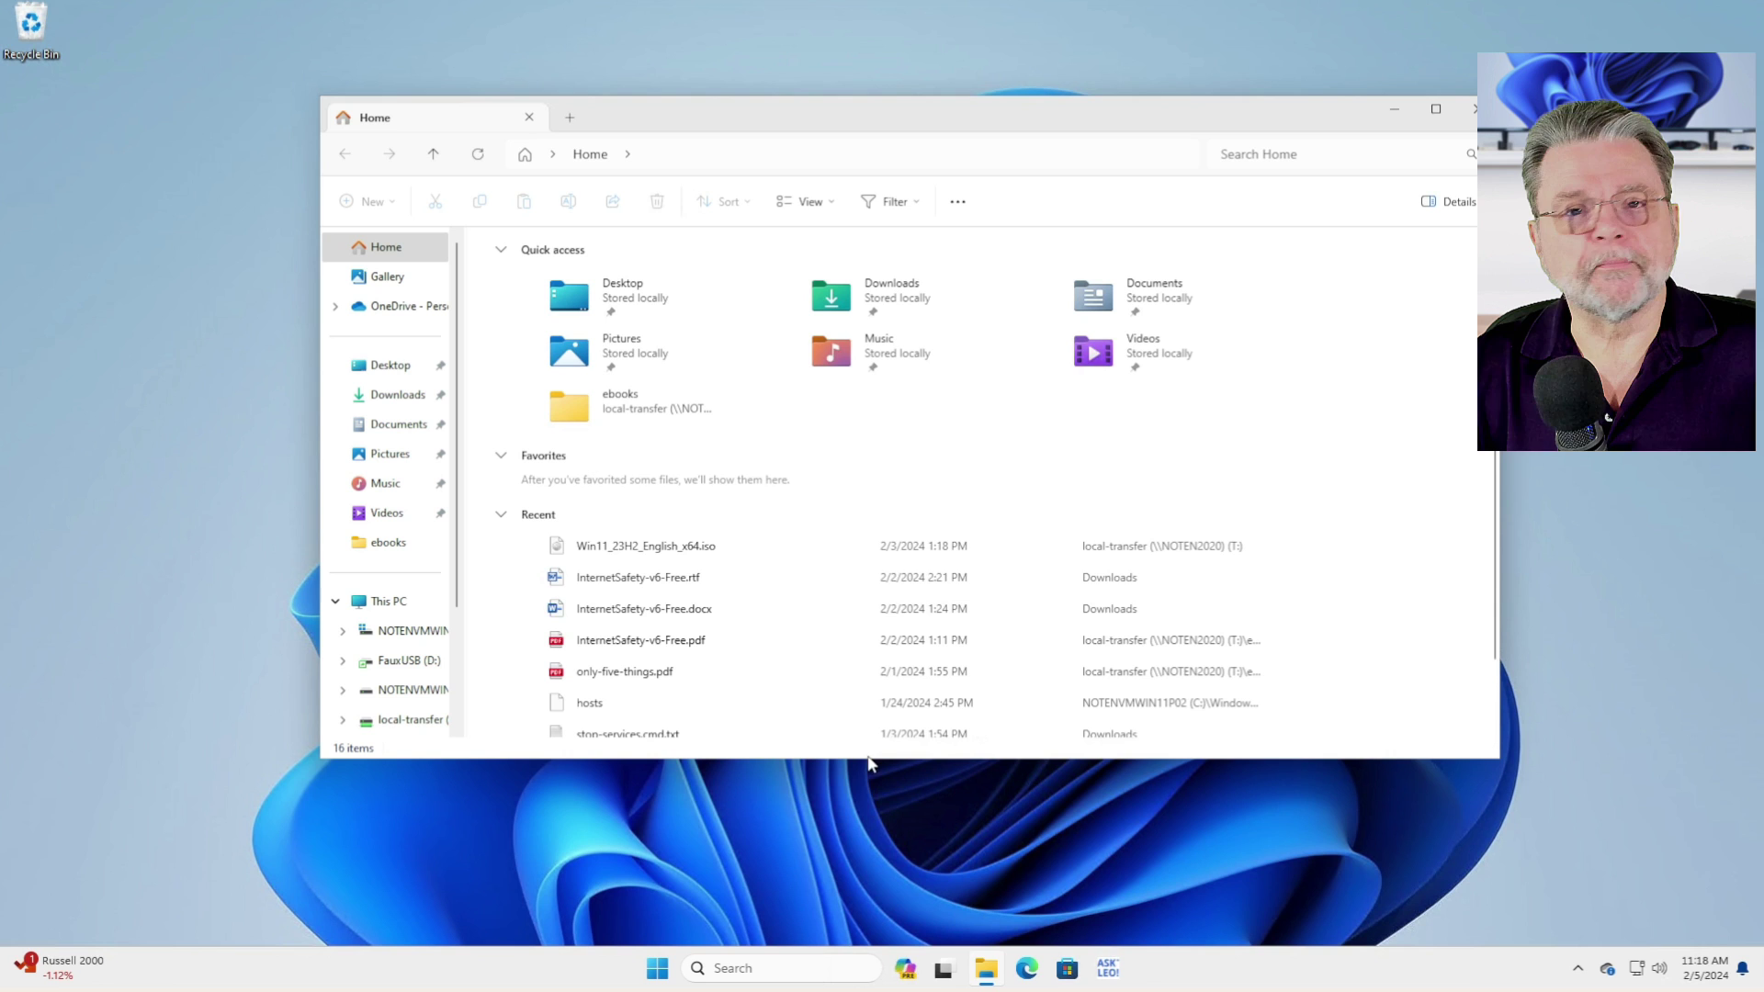
left_click(390, 546)
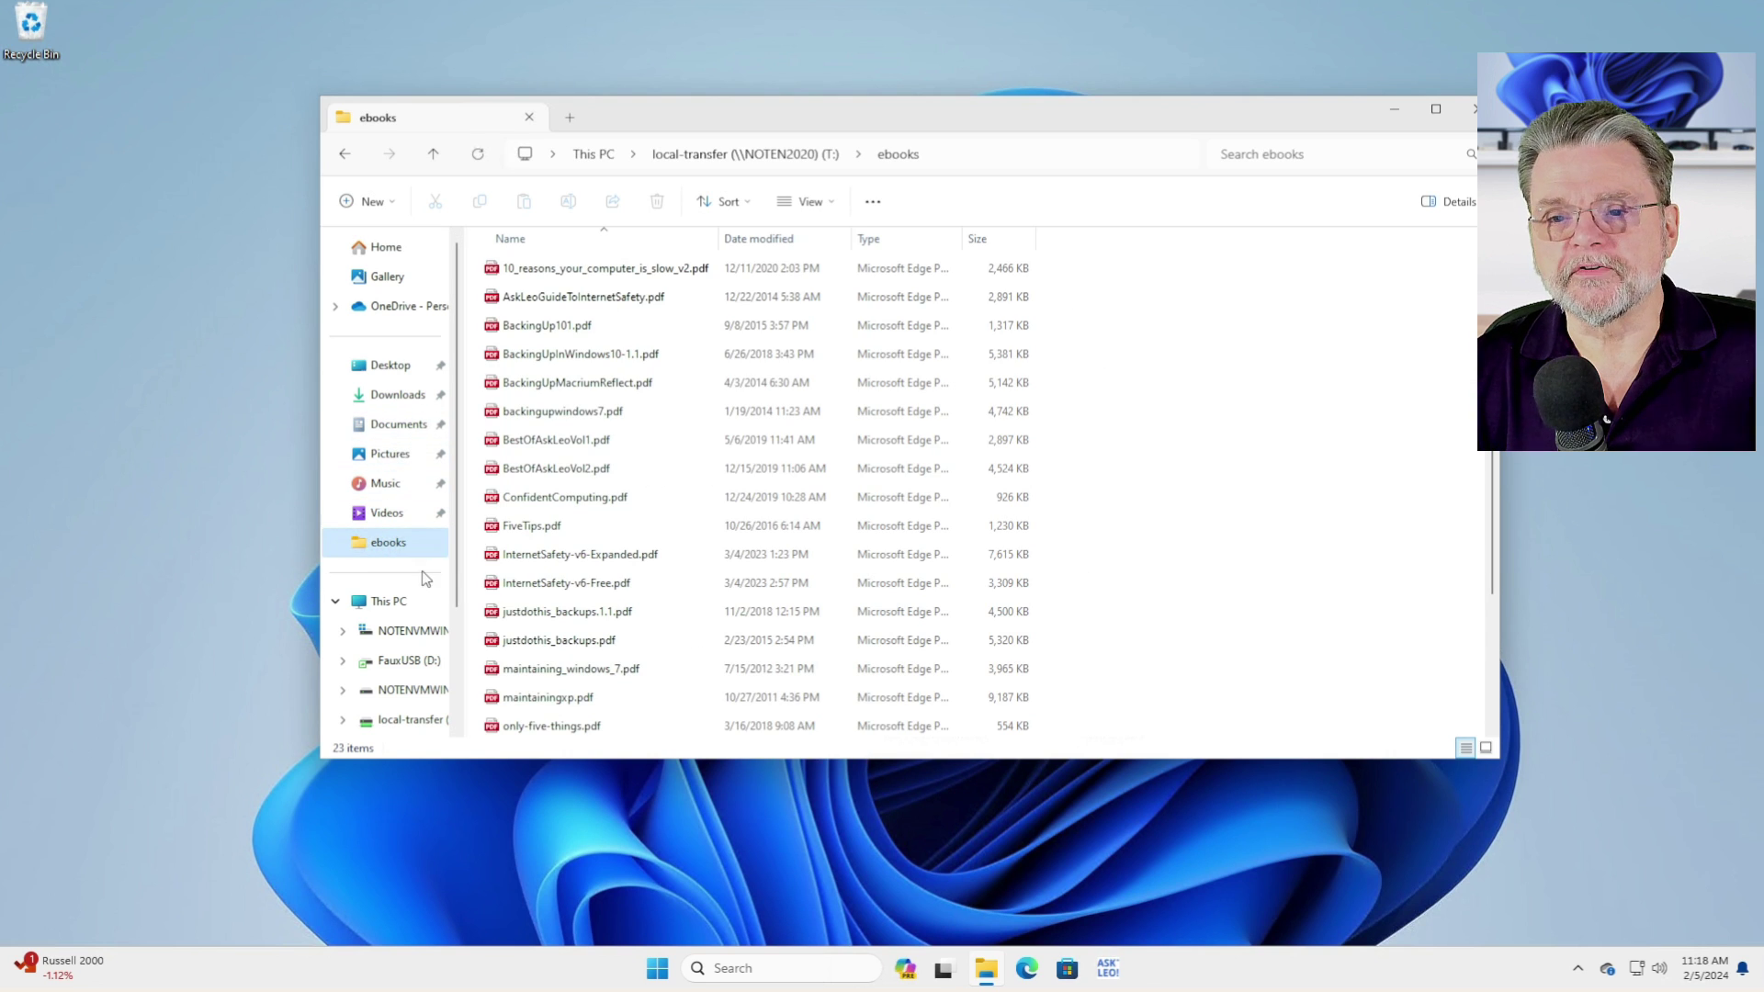
double_click(614, 584)
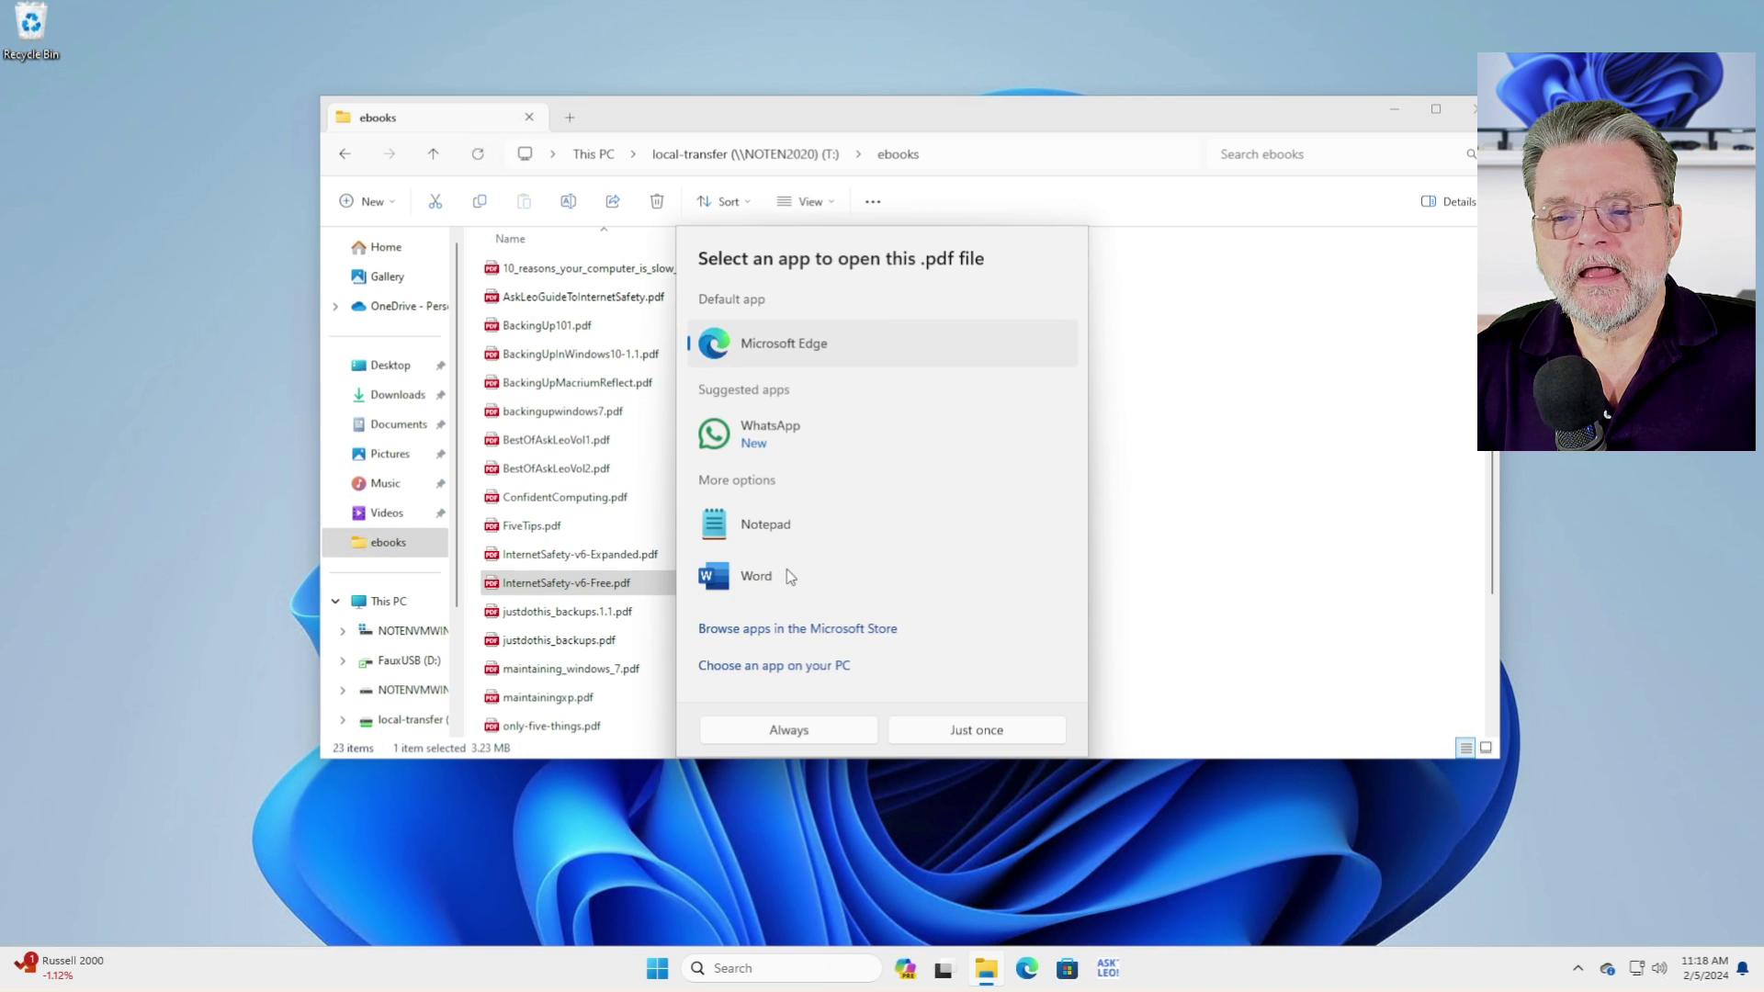
left_click(975, 728)
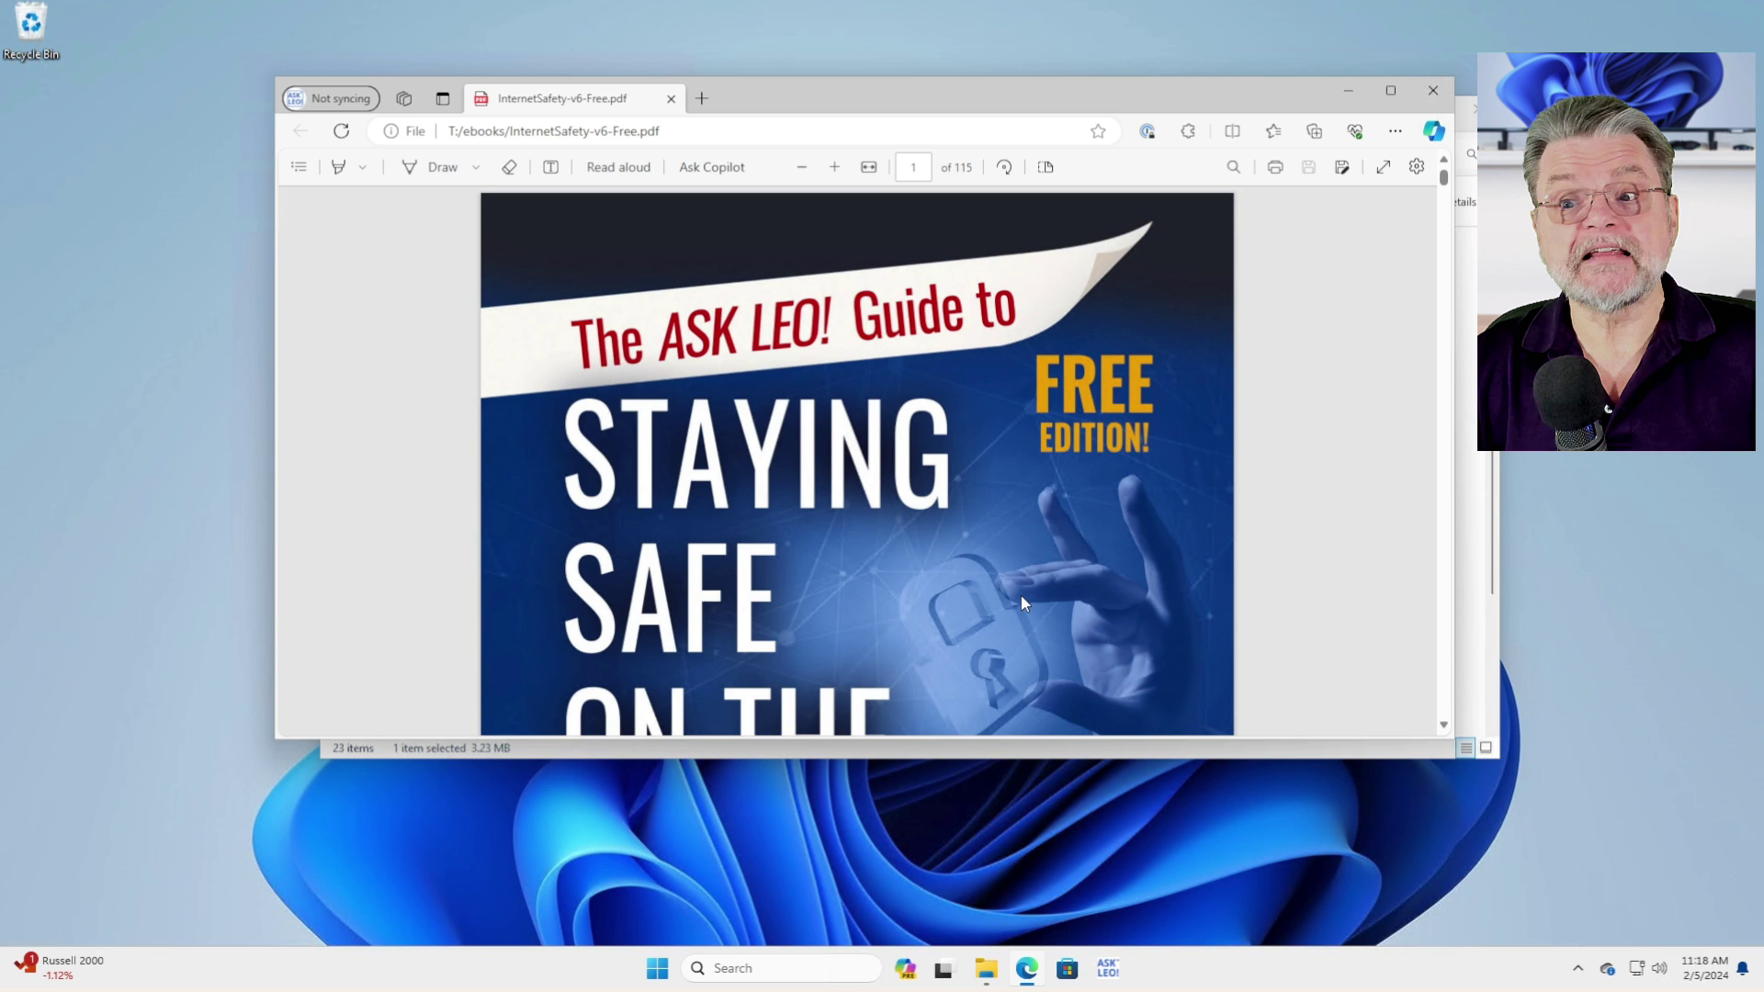
Stretch the Edge window to full height and scroll through the guide's first pages, back to the cover.
double_click(926, 736)
scroll(909, 579, "down", 15)
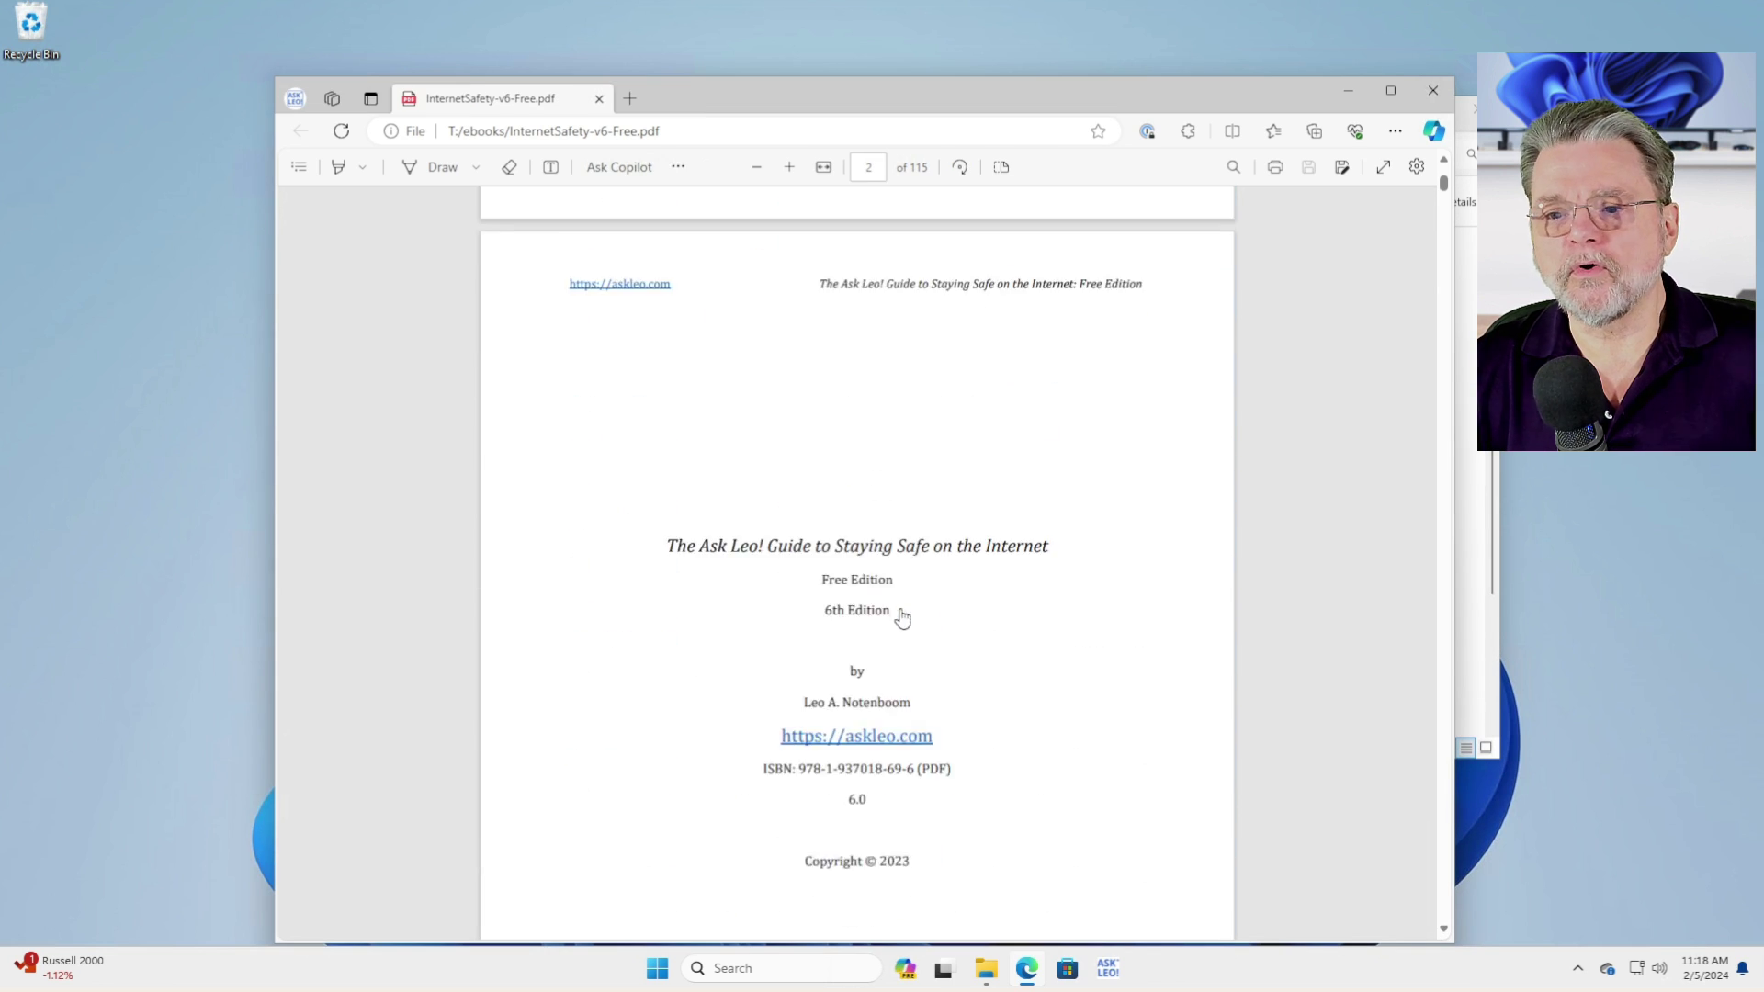
scroll(900, 634, "down", 8)
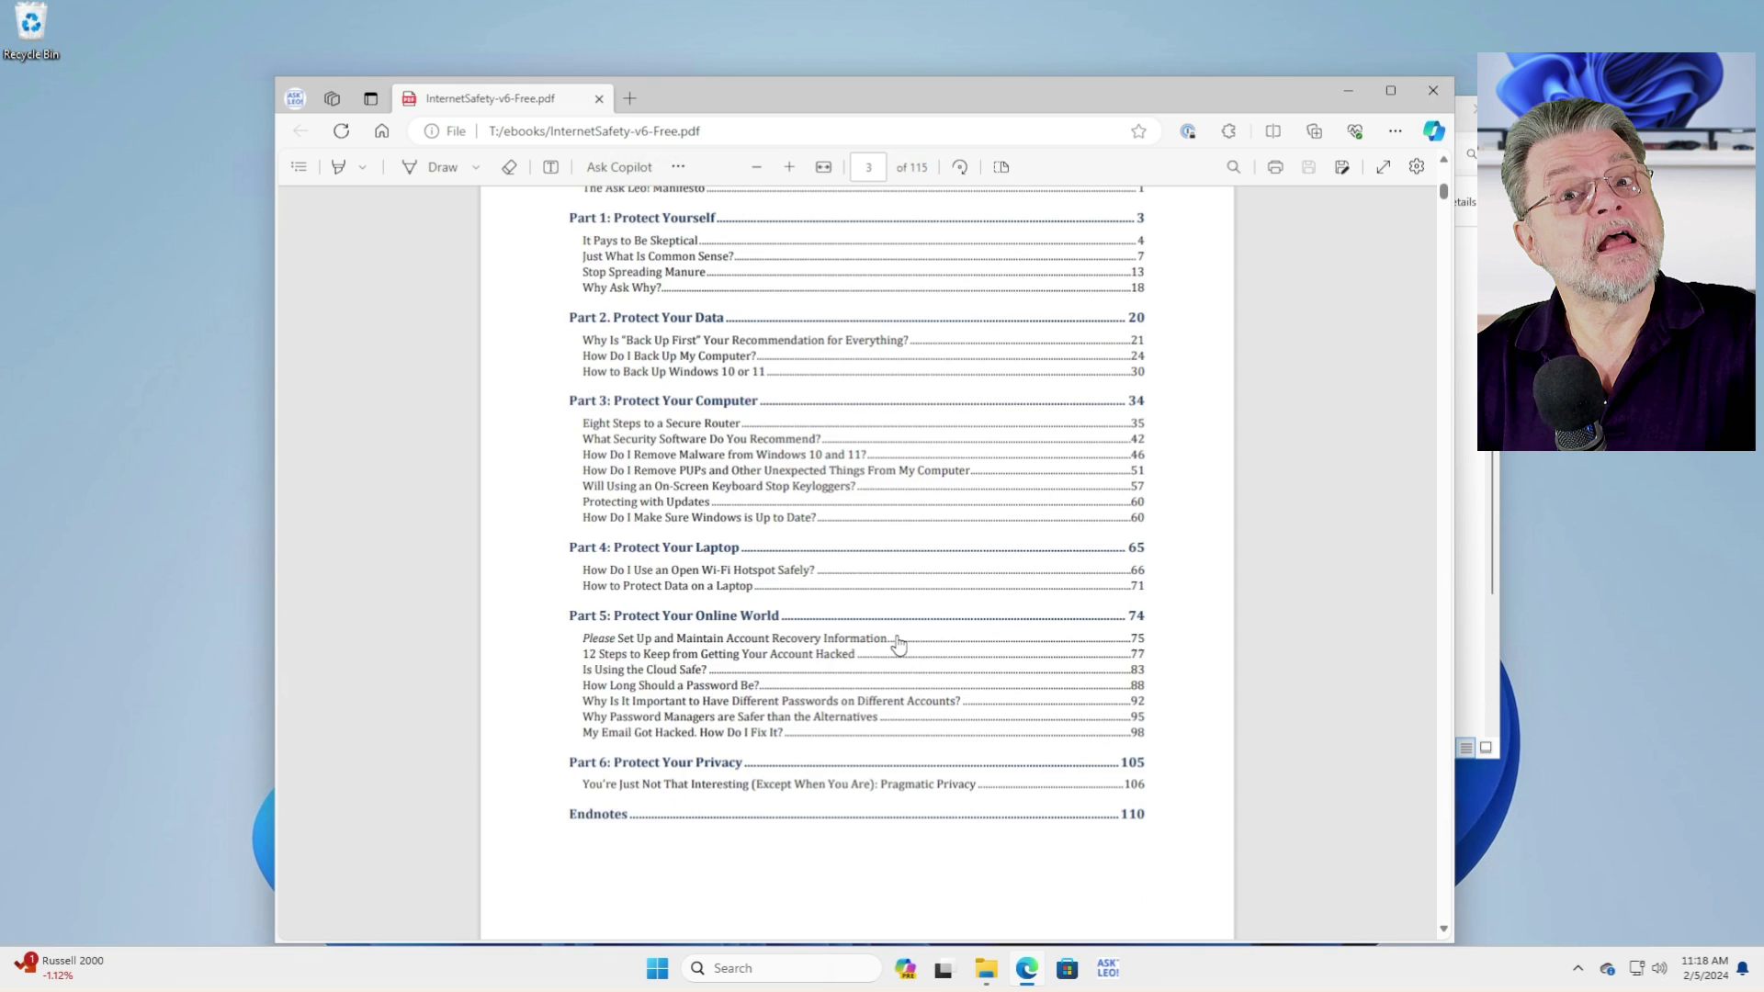
scroll(900, 648, "down", 9)
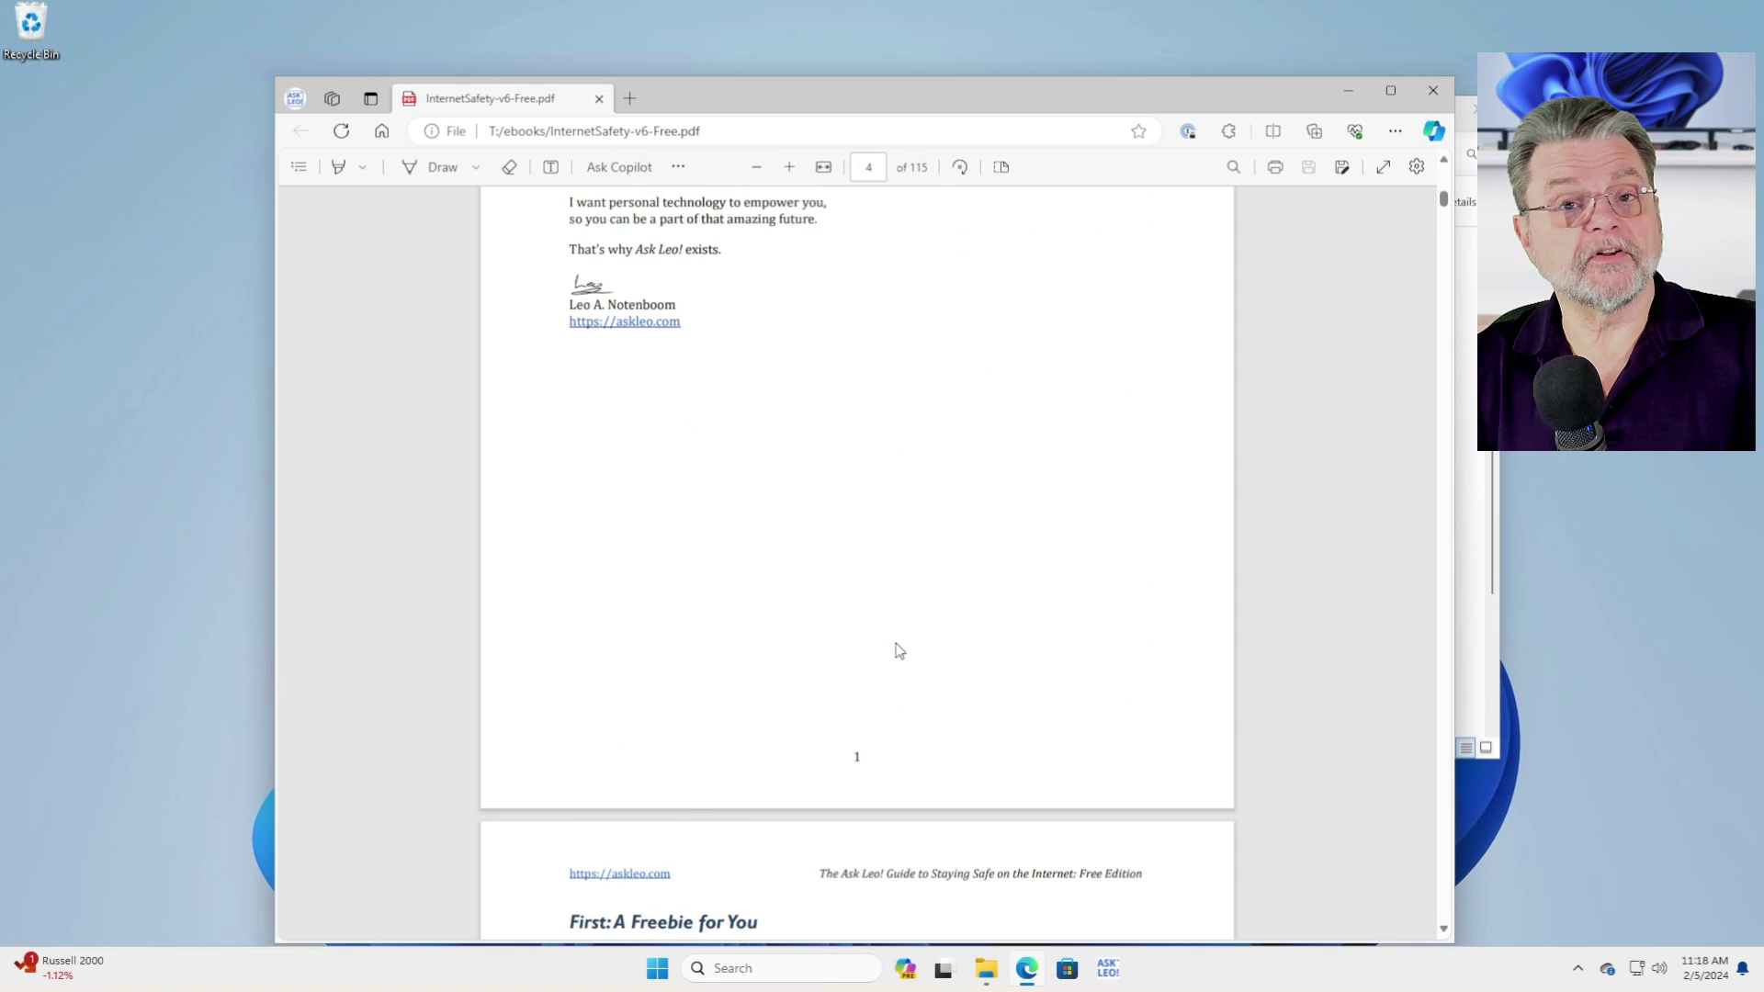
scroll(901, 647, "down", 5)
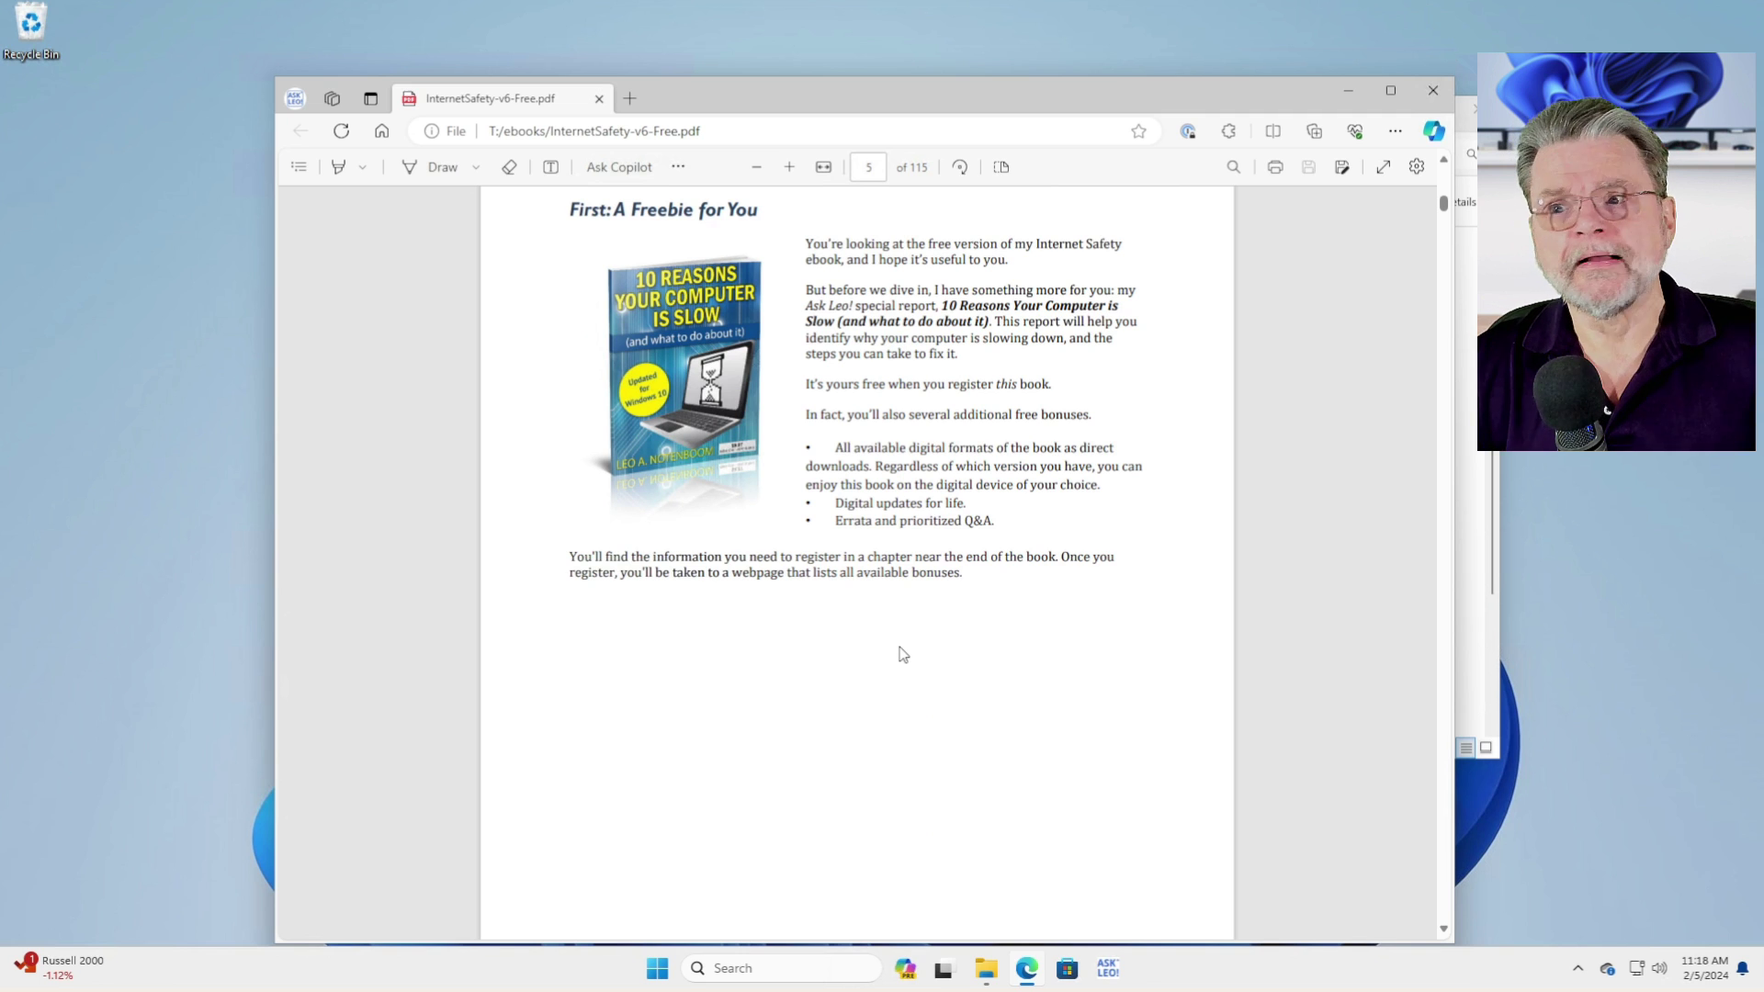
scroll(922, 634, "down", 3)
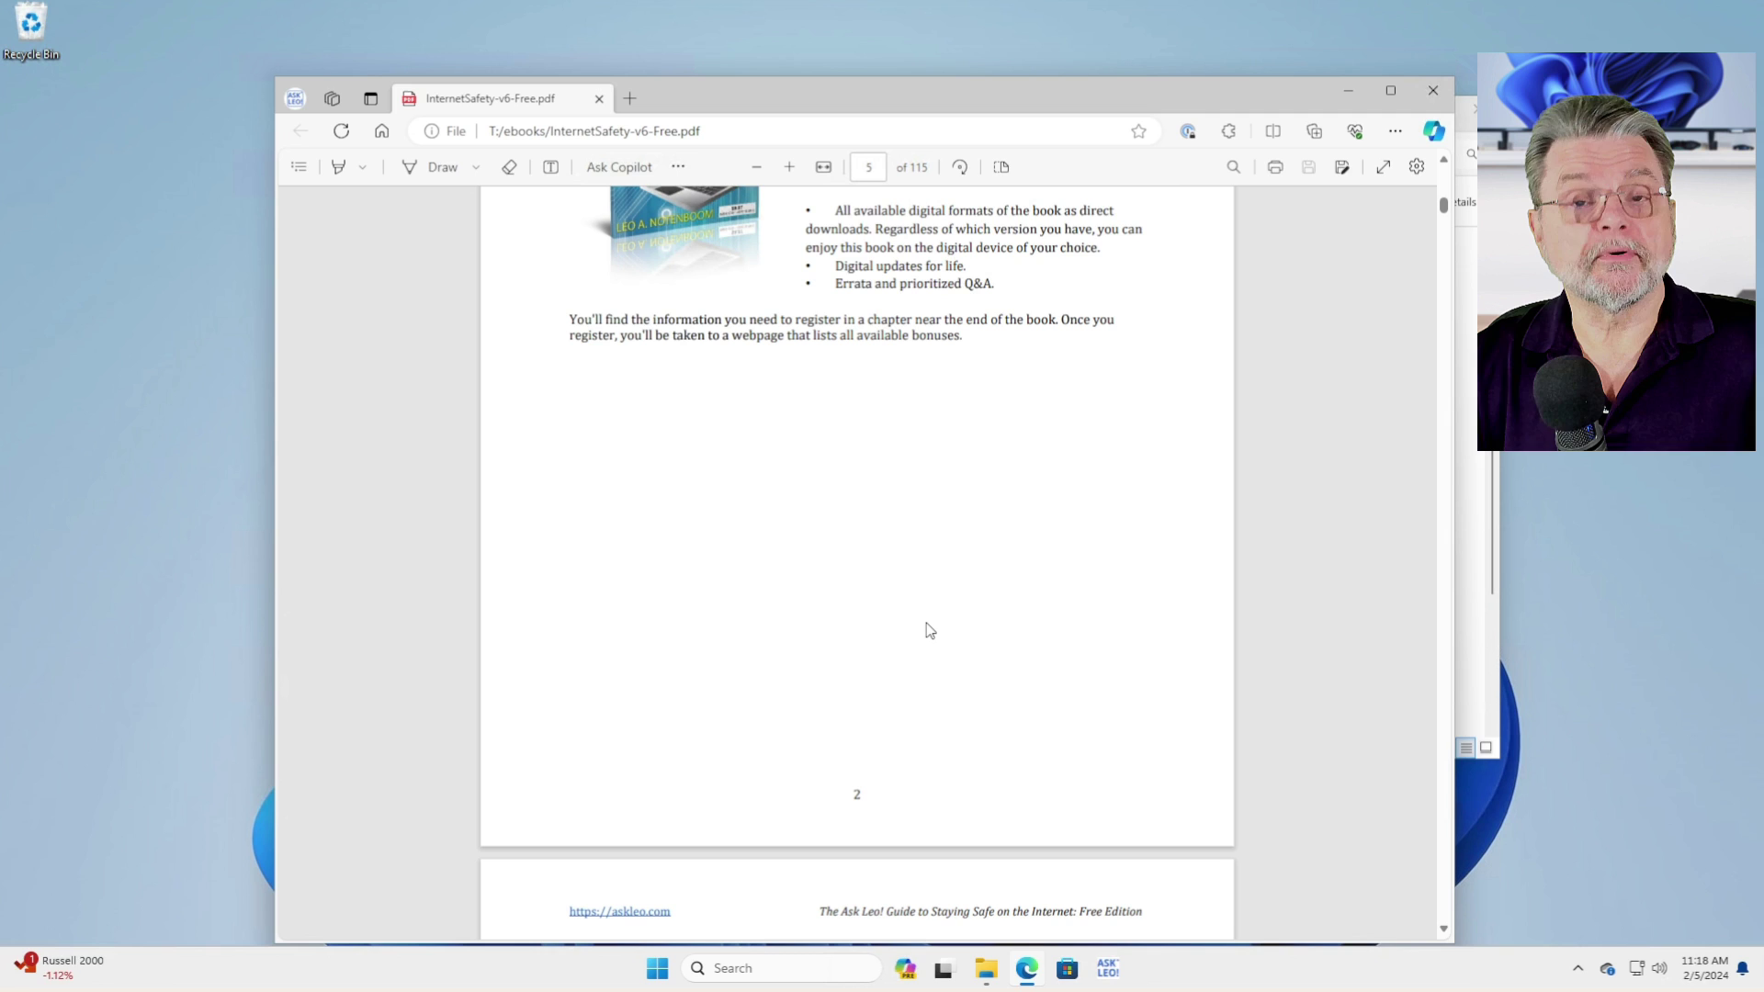
scroll(919, 615, "up", 20)
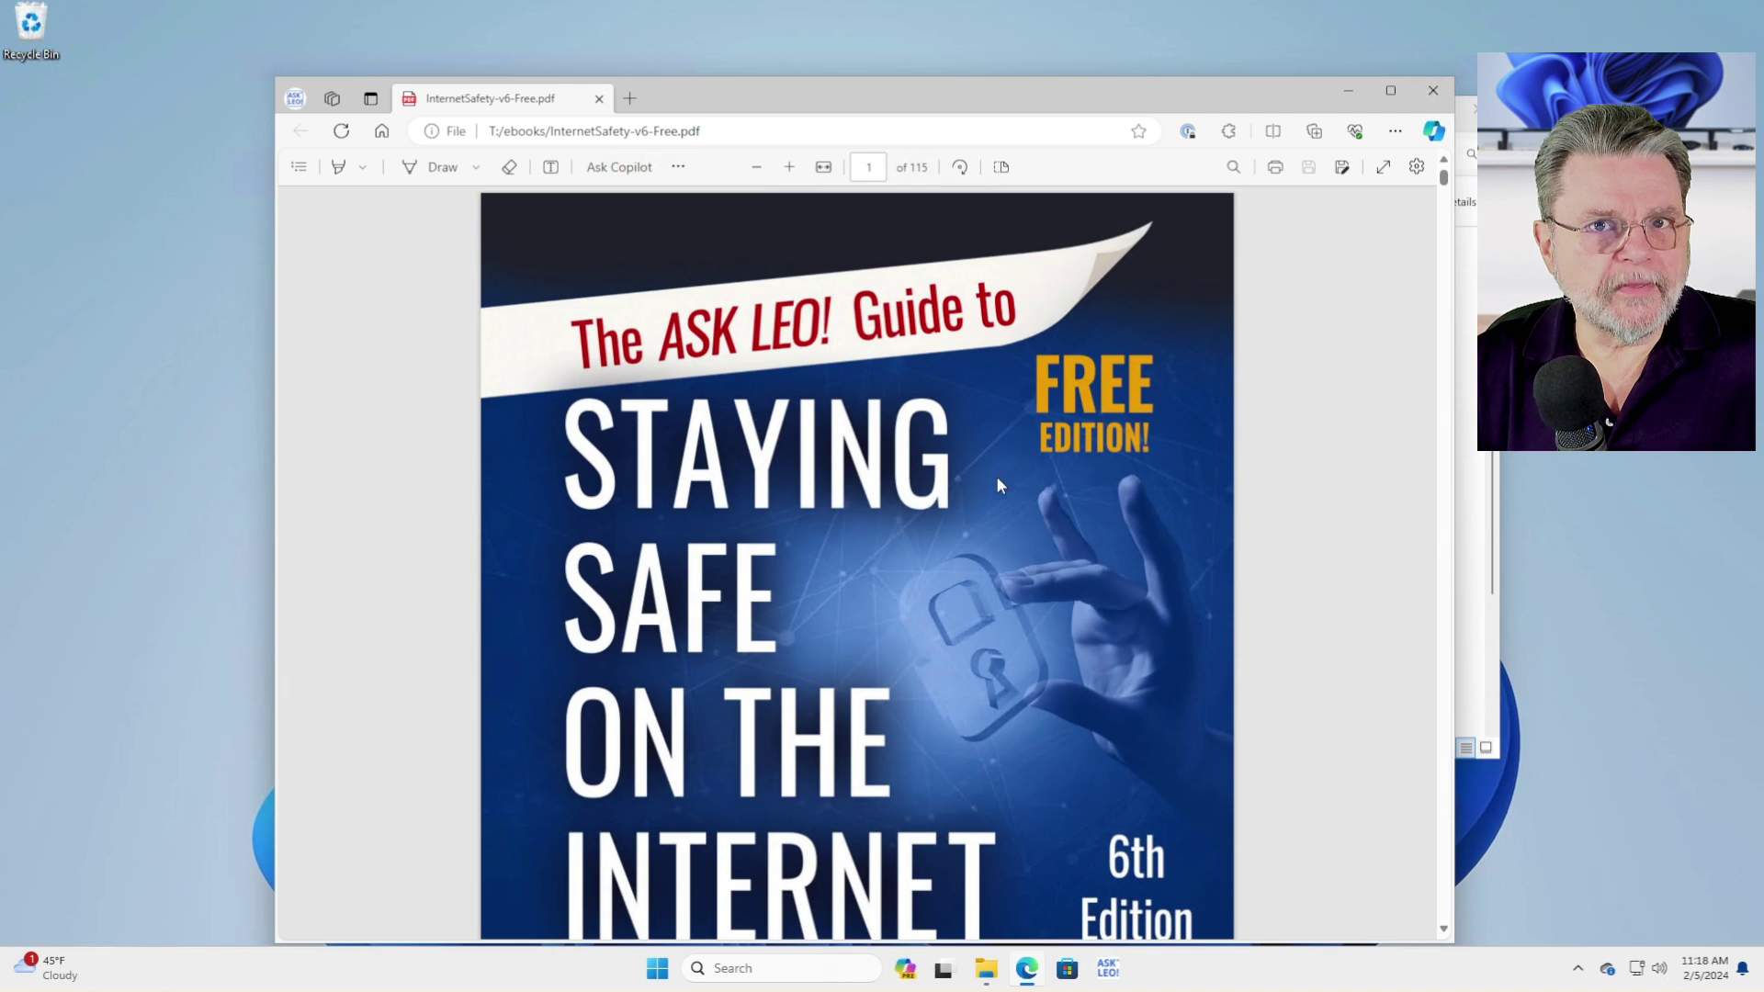
Close Edge and the ebooks folder, then load drive.google.com in a new Edge window.
left_click(1434, 90)
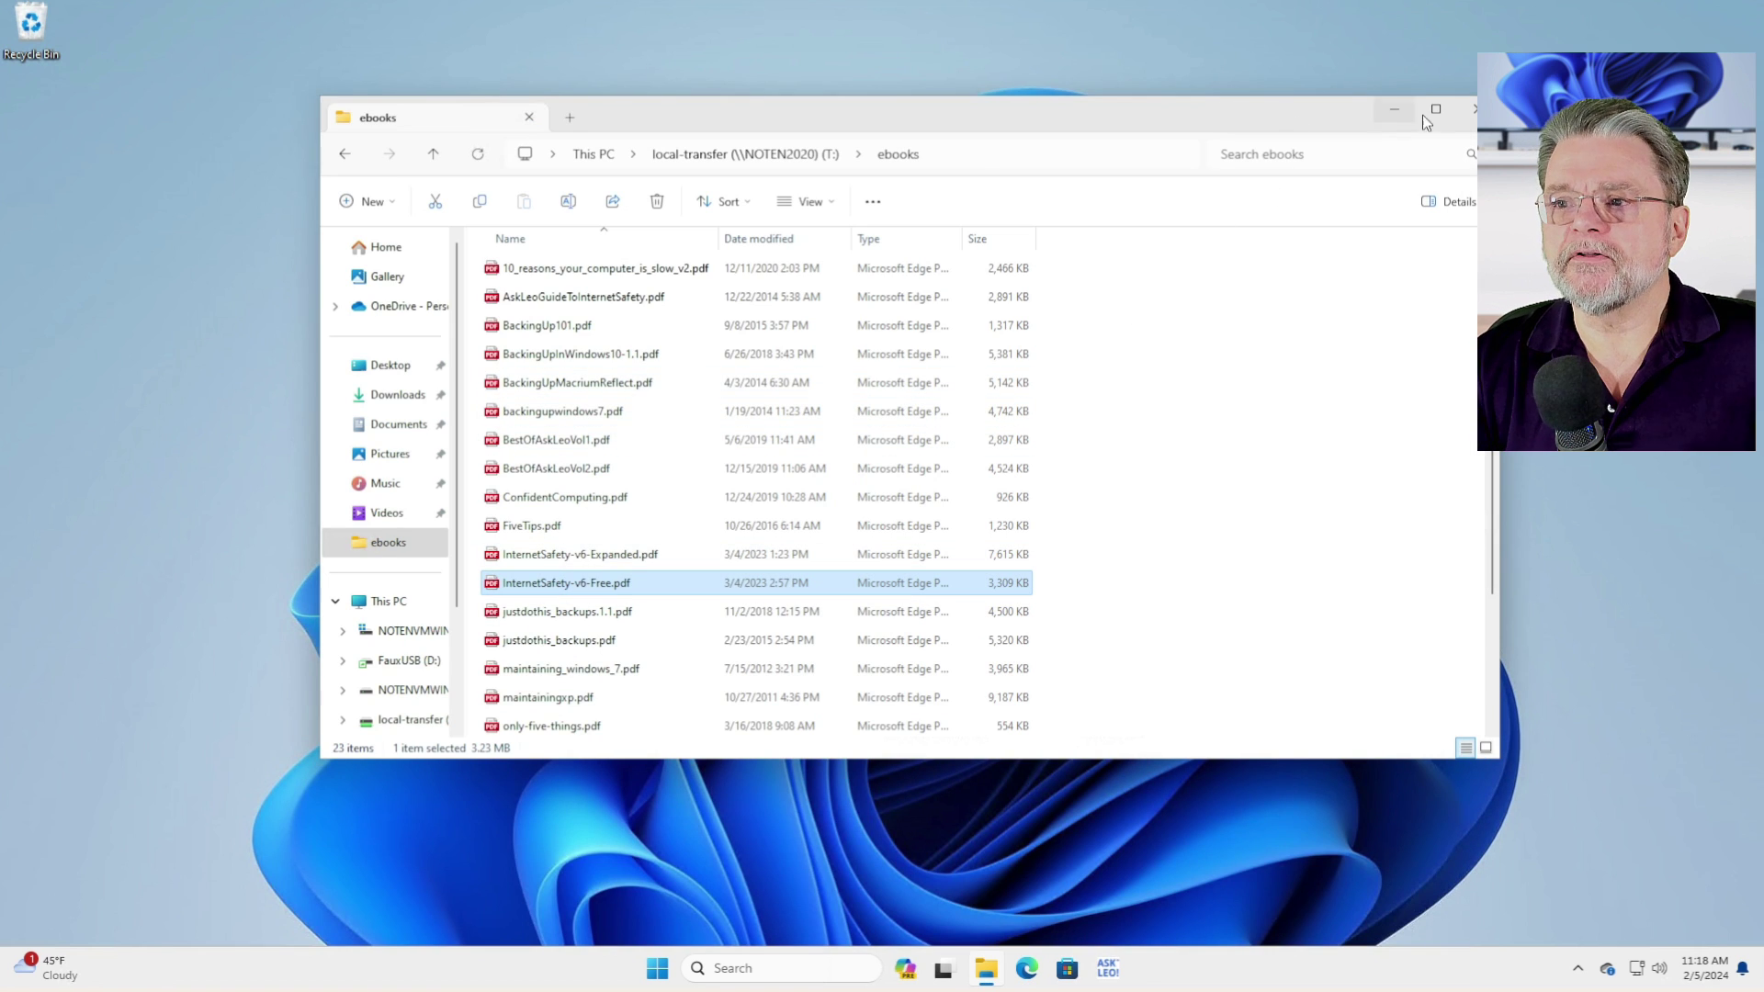
left_click(1471, 110)
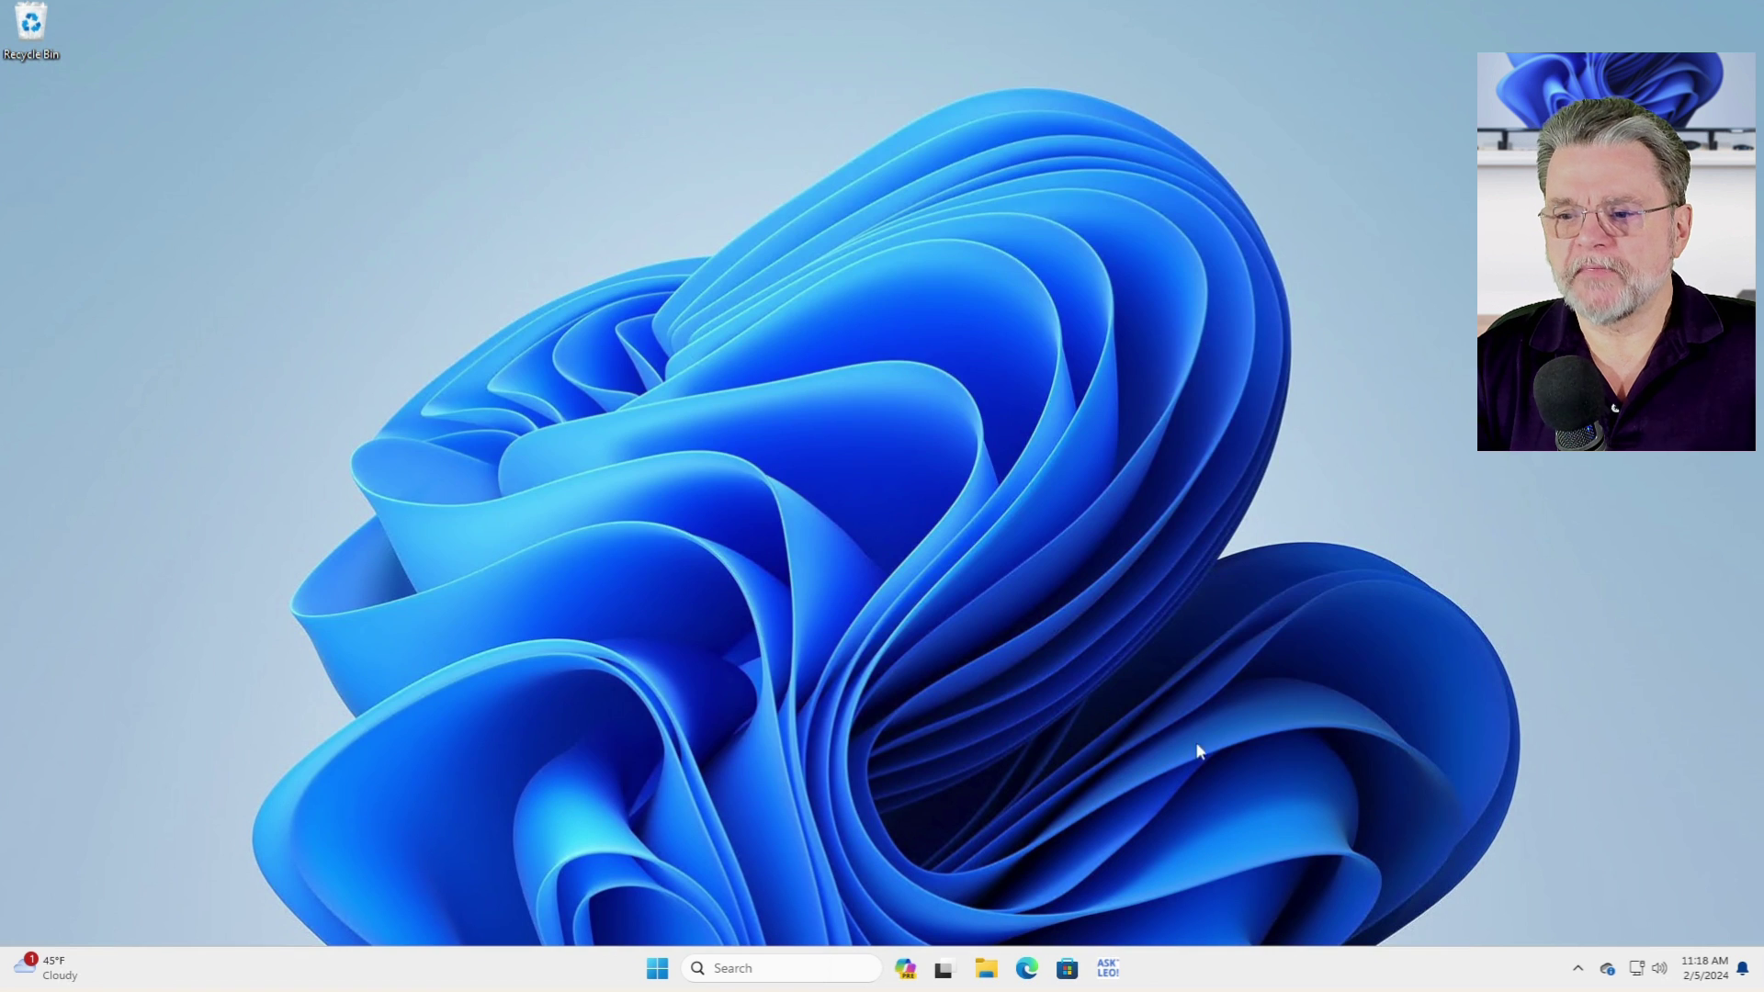
left_click(1026, 969)
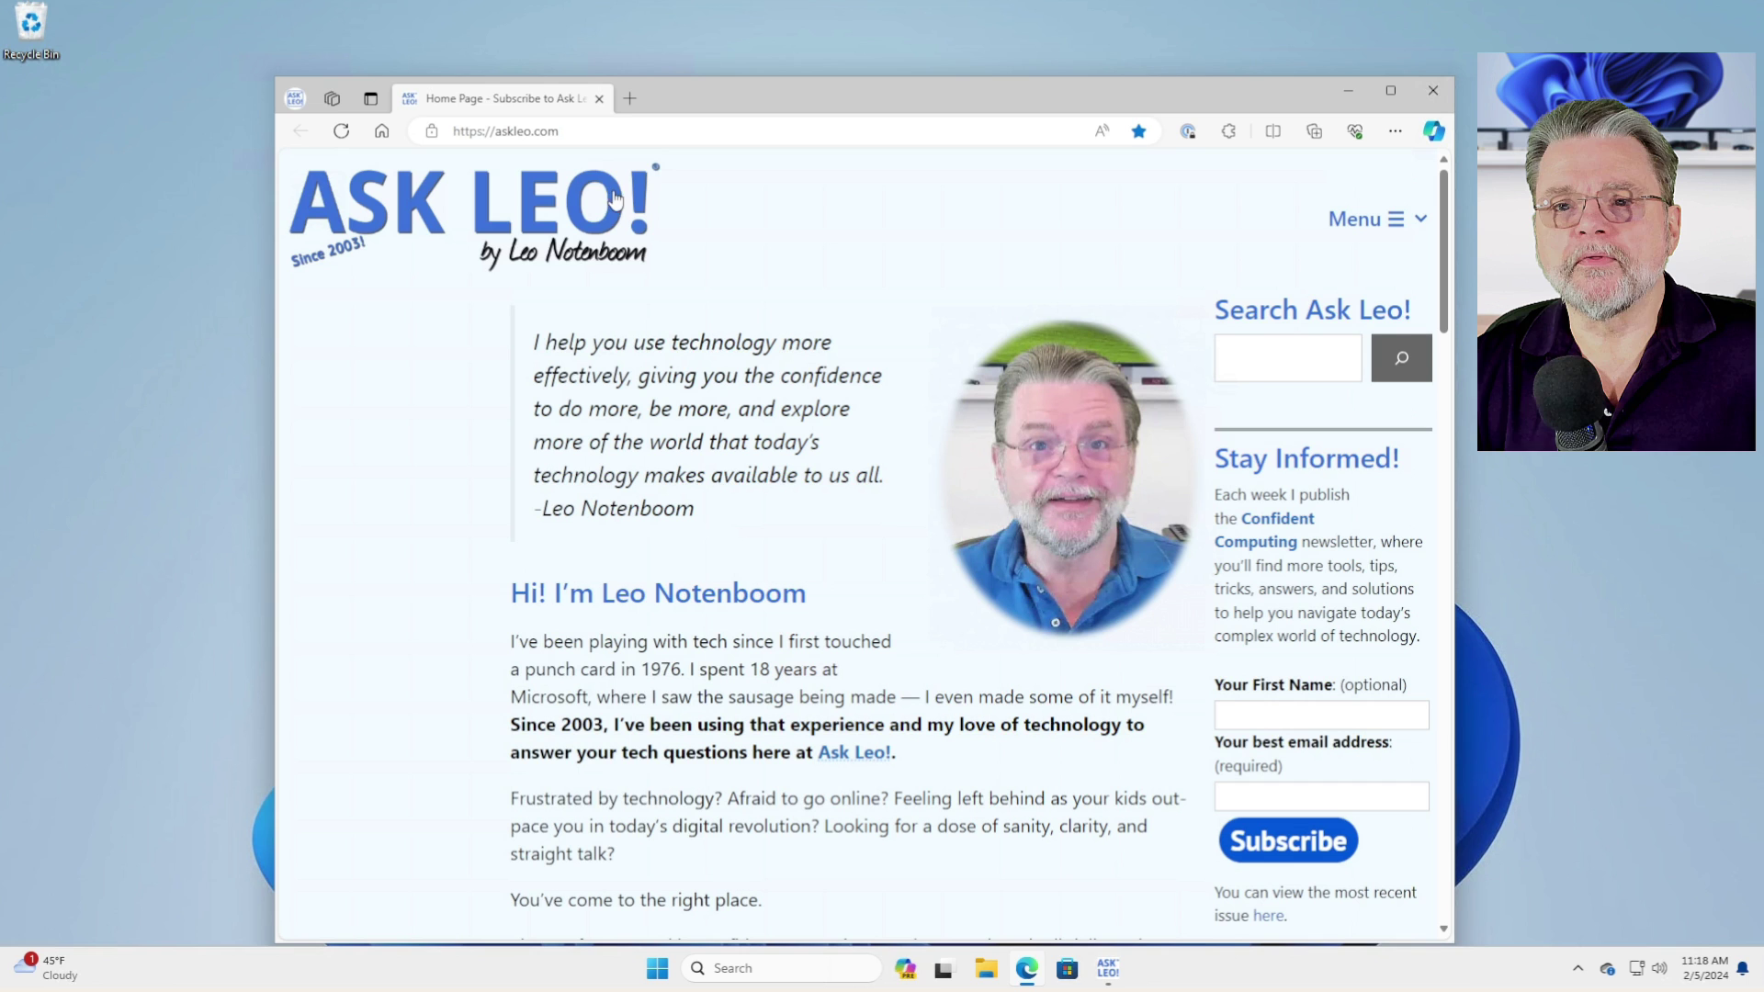
left_click(577, 130)
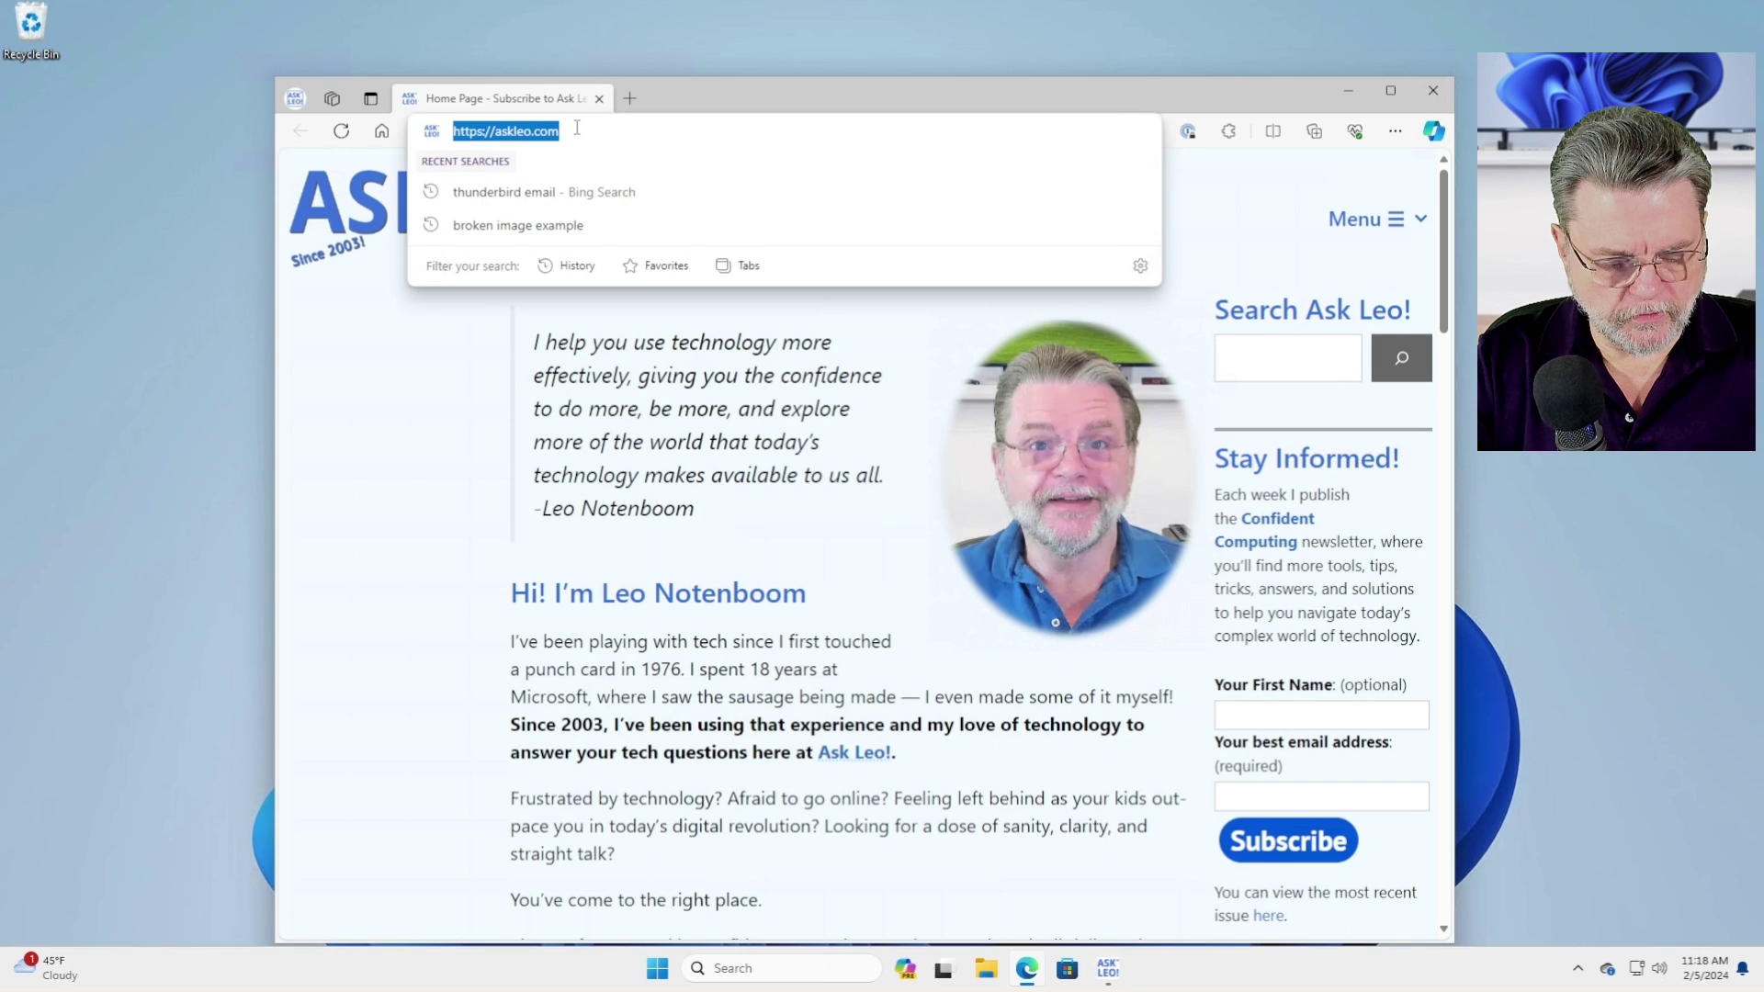
type("drive.google")
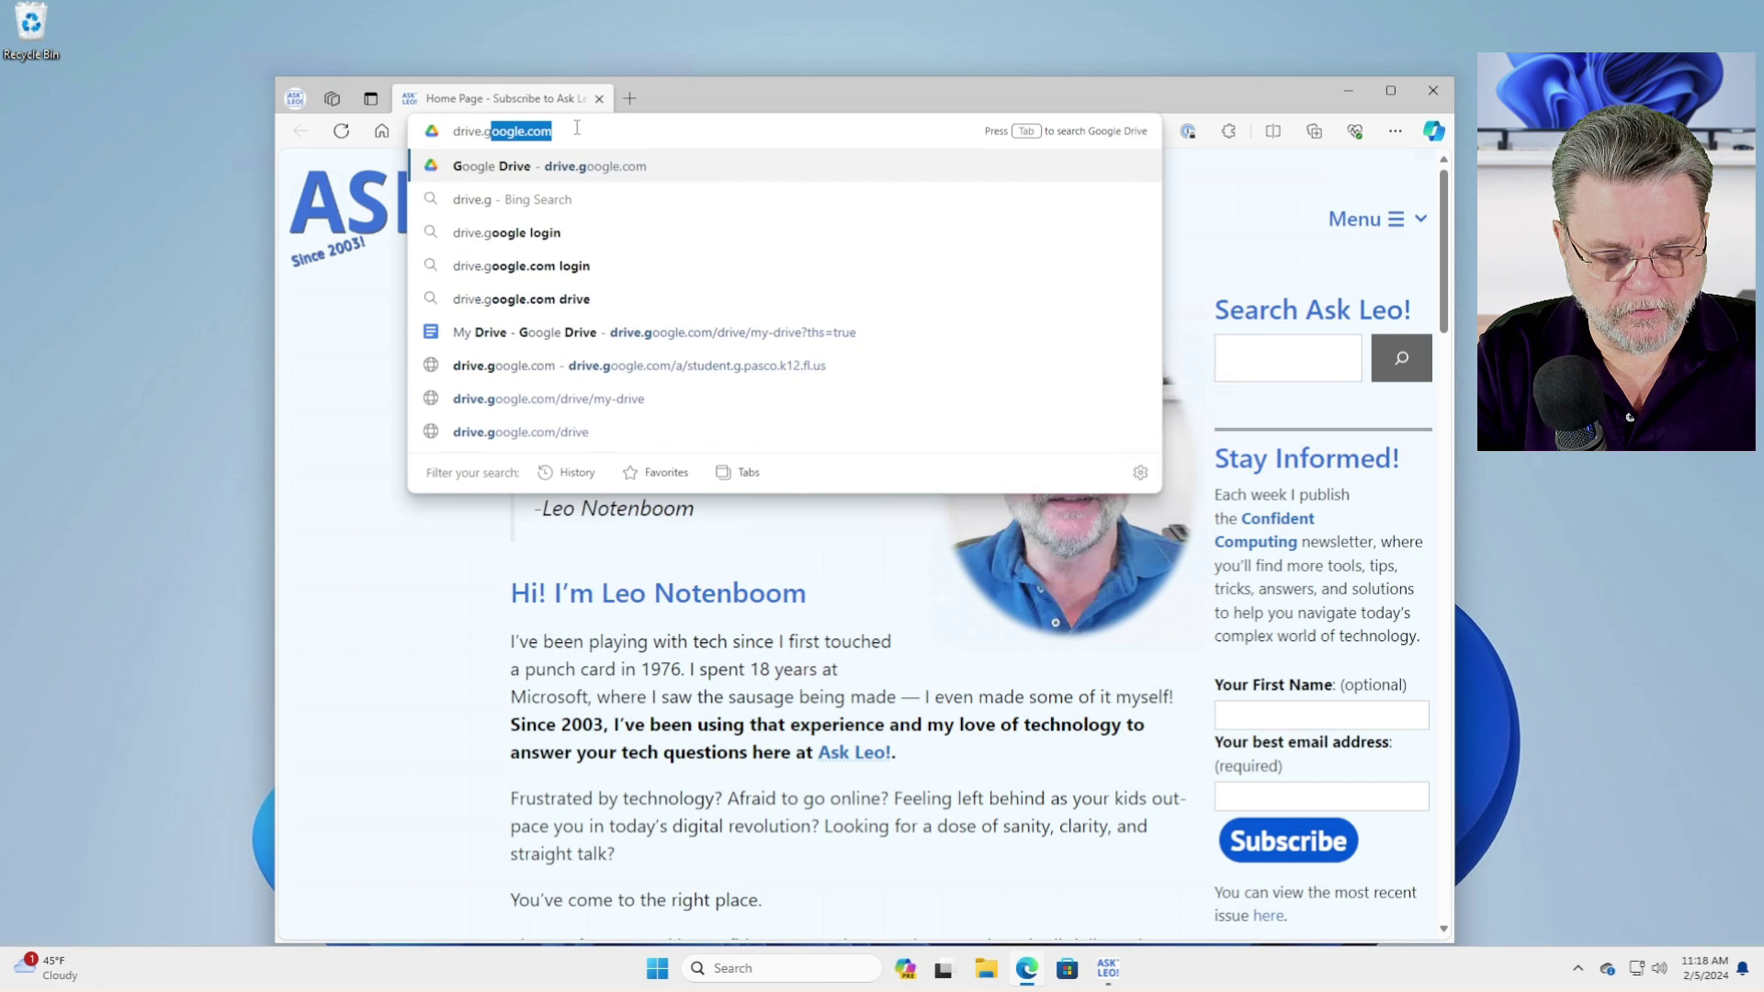
key("Return")
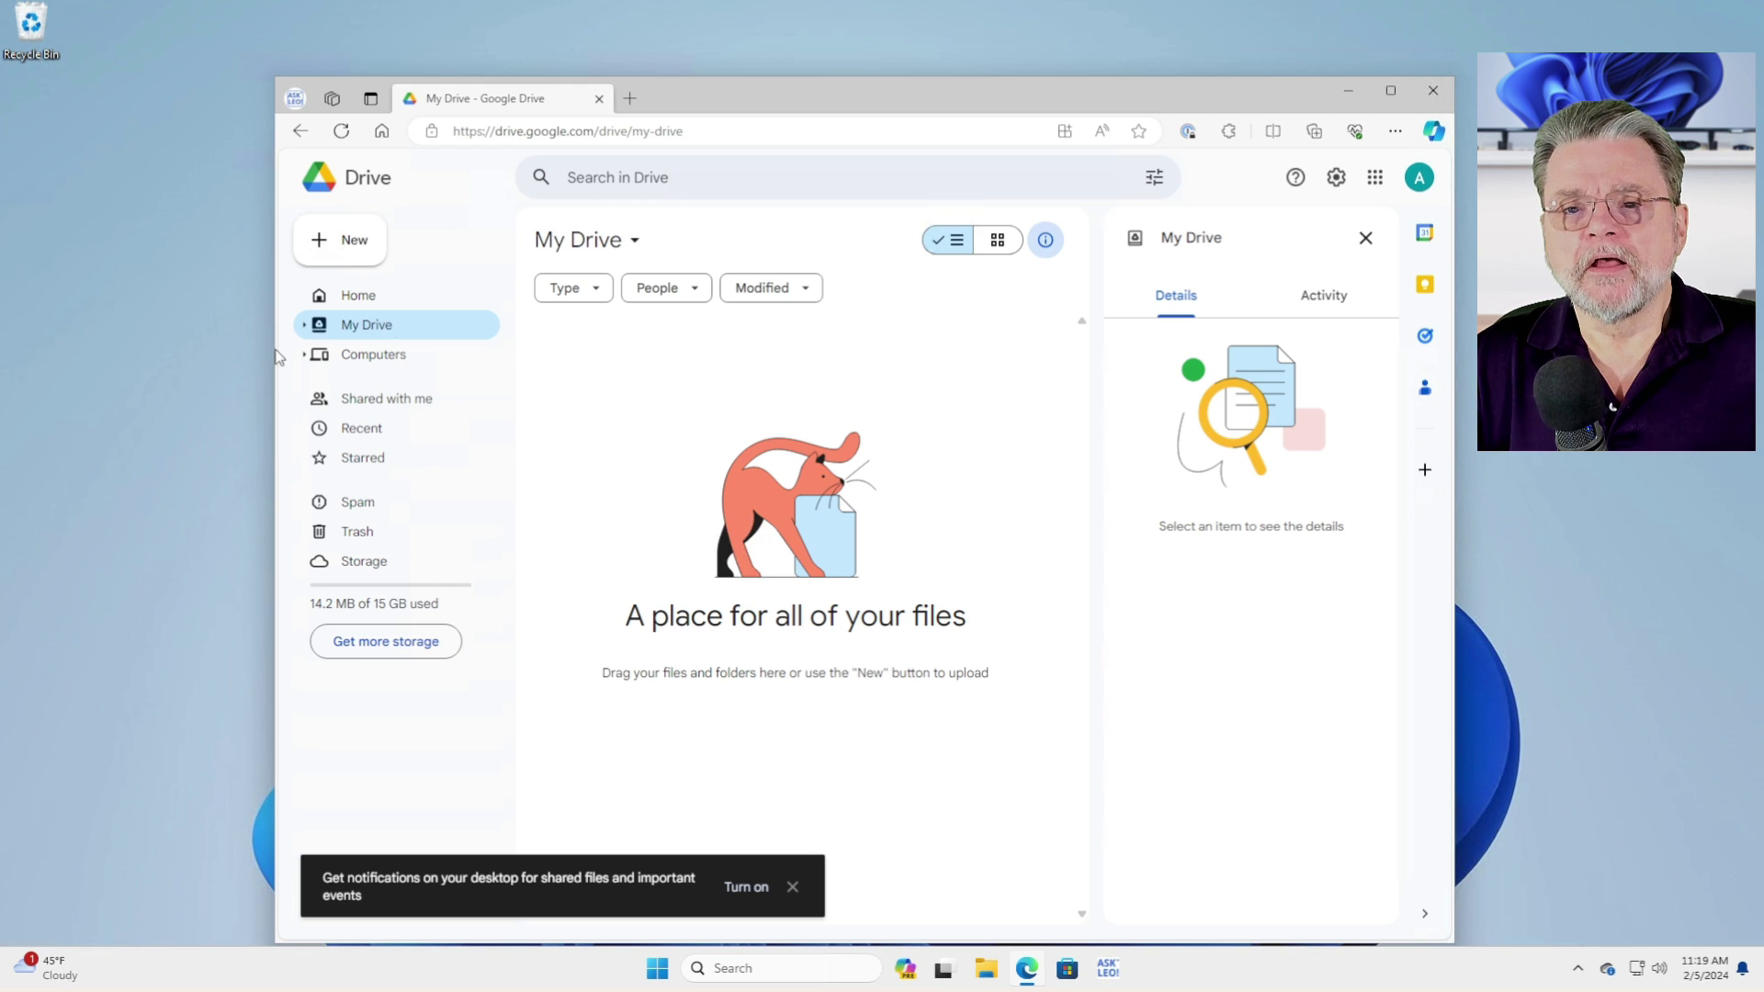
Upload InternetSafety-v6-Free.pdf from the ebooks folder using New > File upload.
left_click(354, 246)
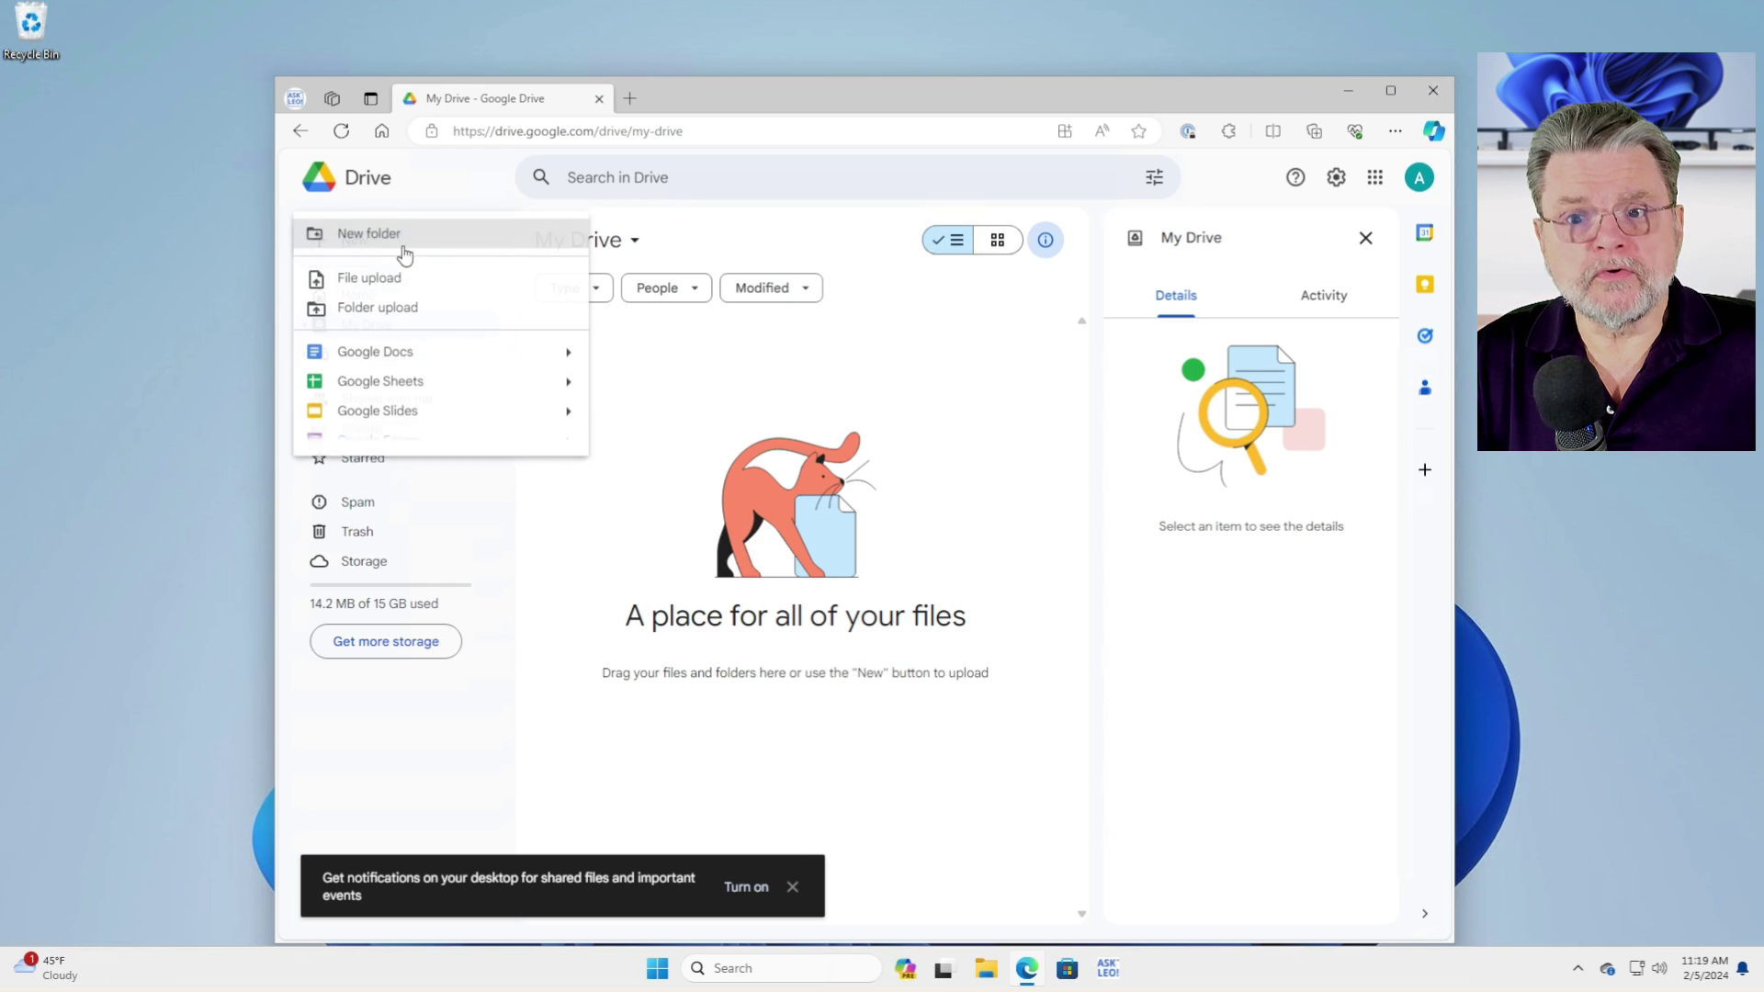
left_click(447, 285)
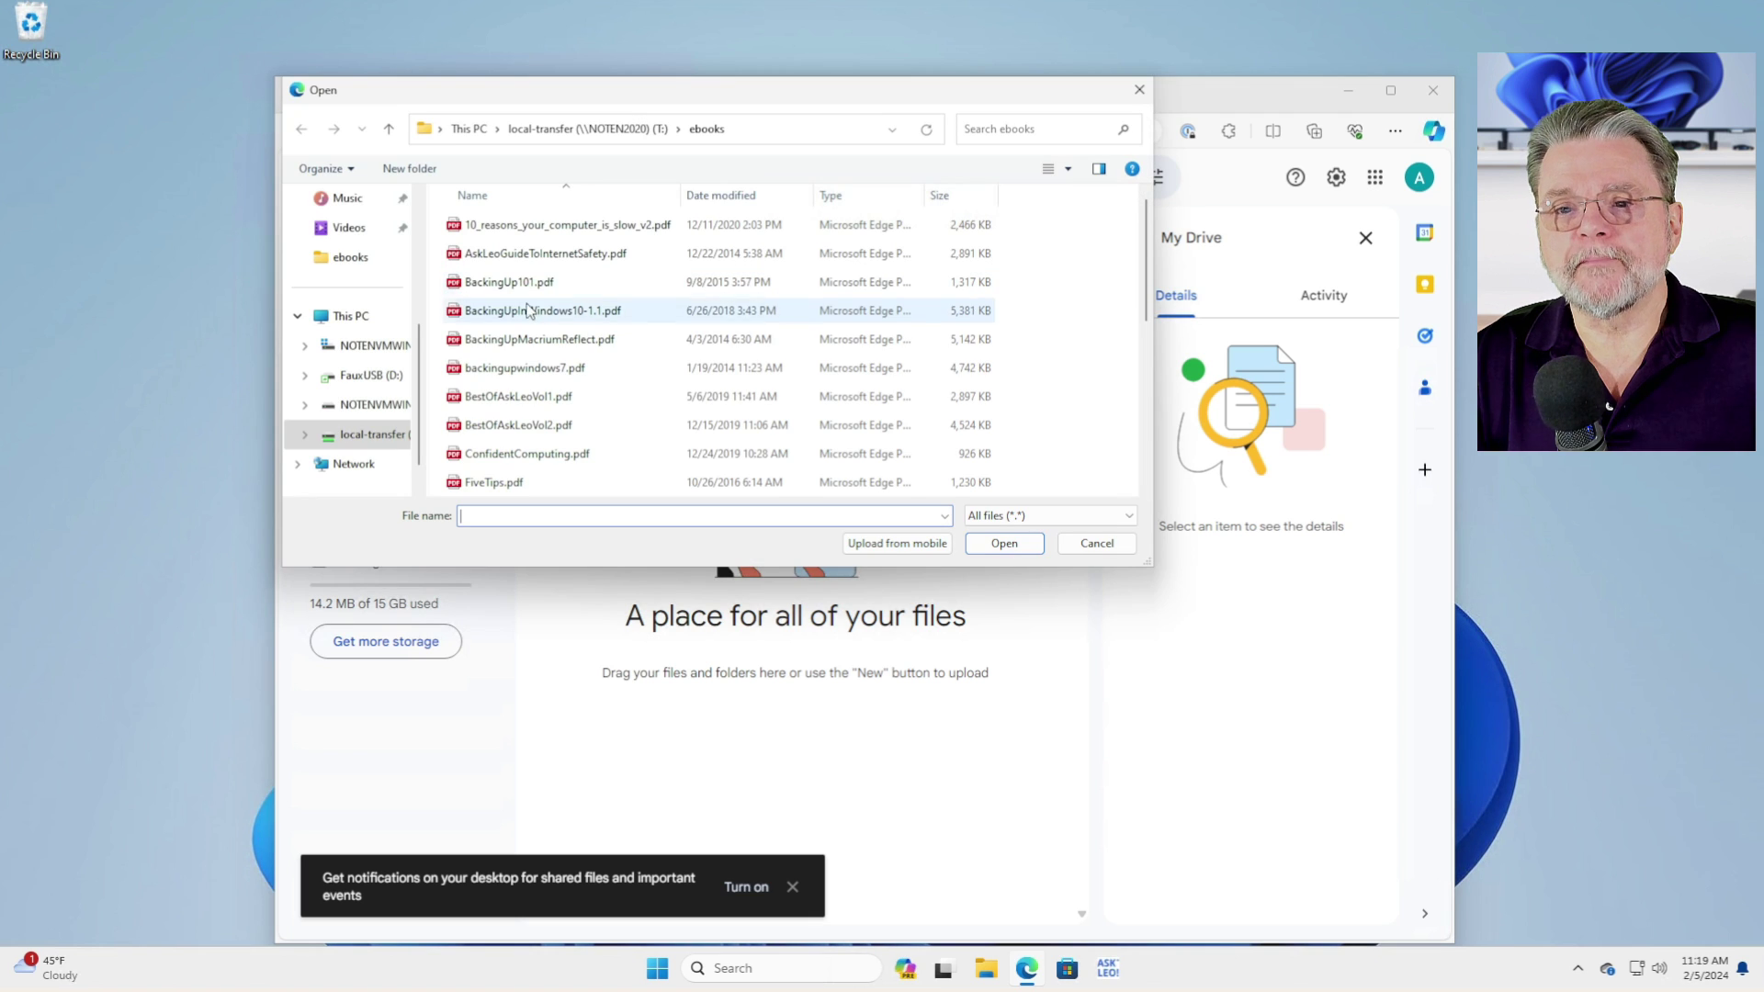
scroll(581, 425, "down", 2)
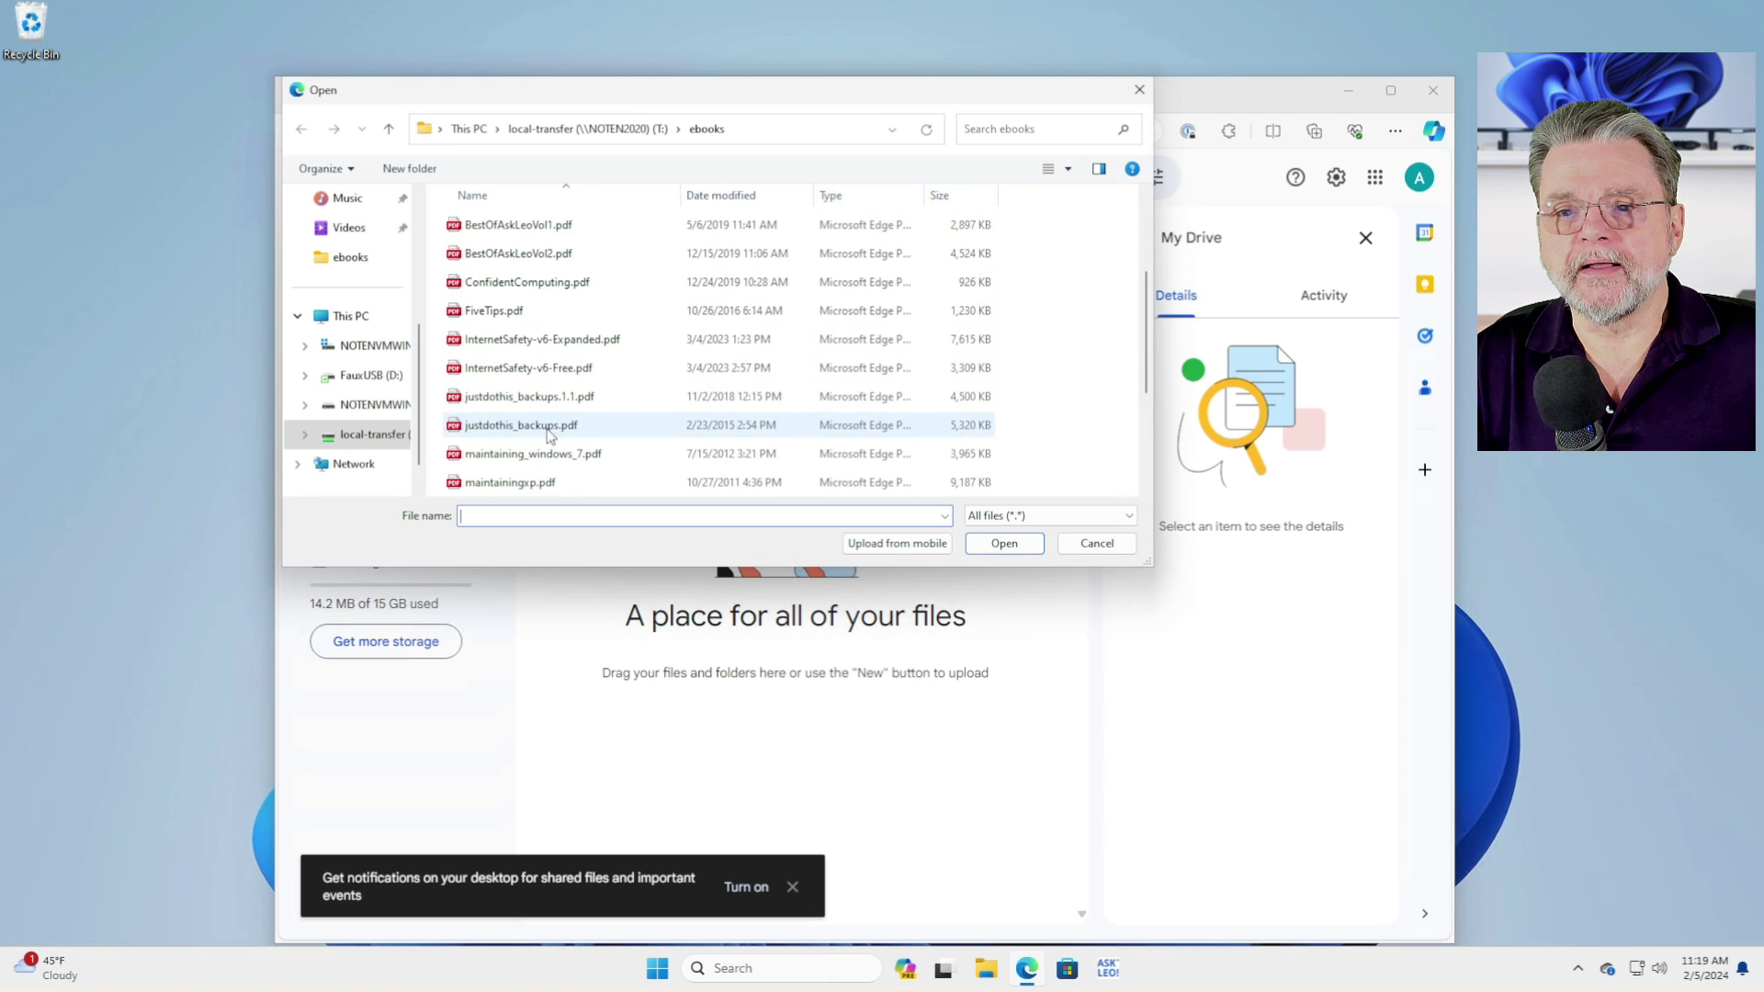
left_click(576, 370)
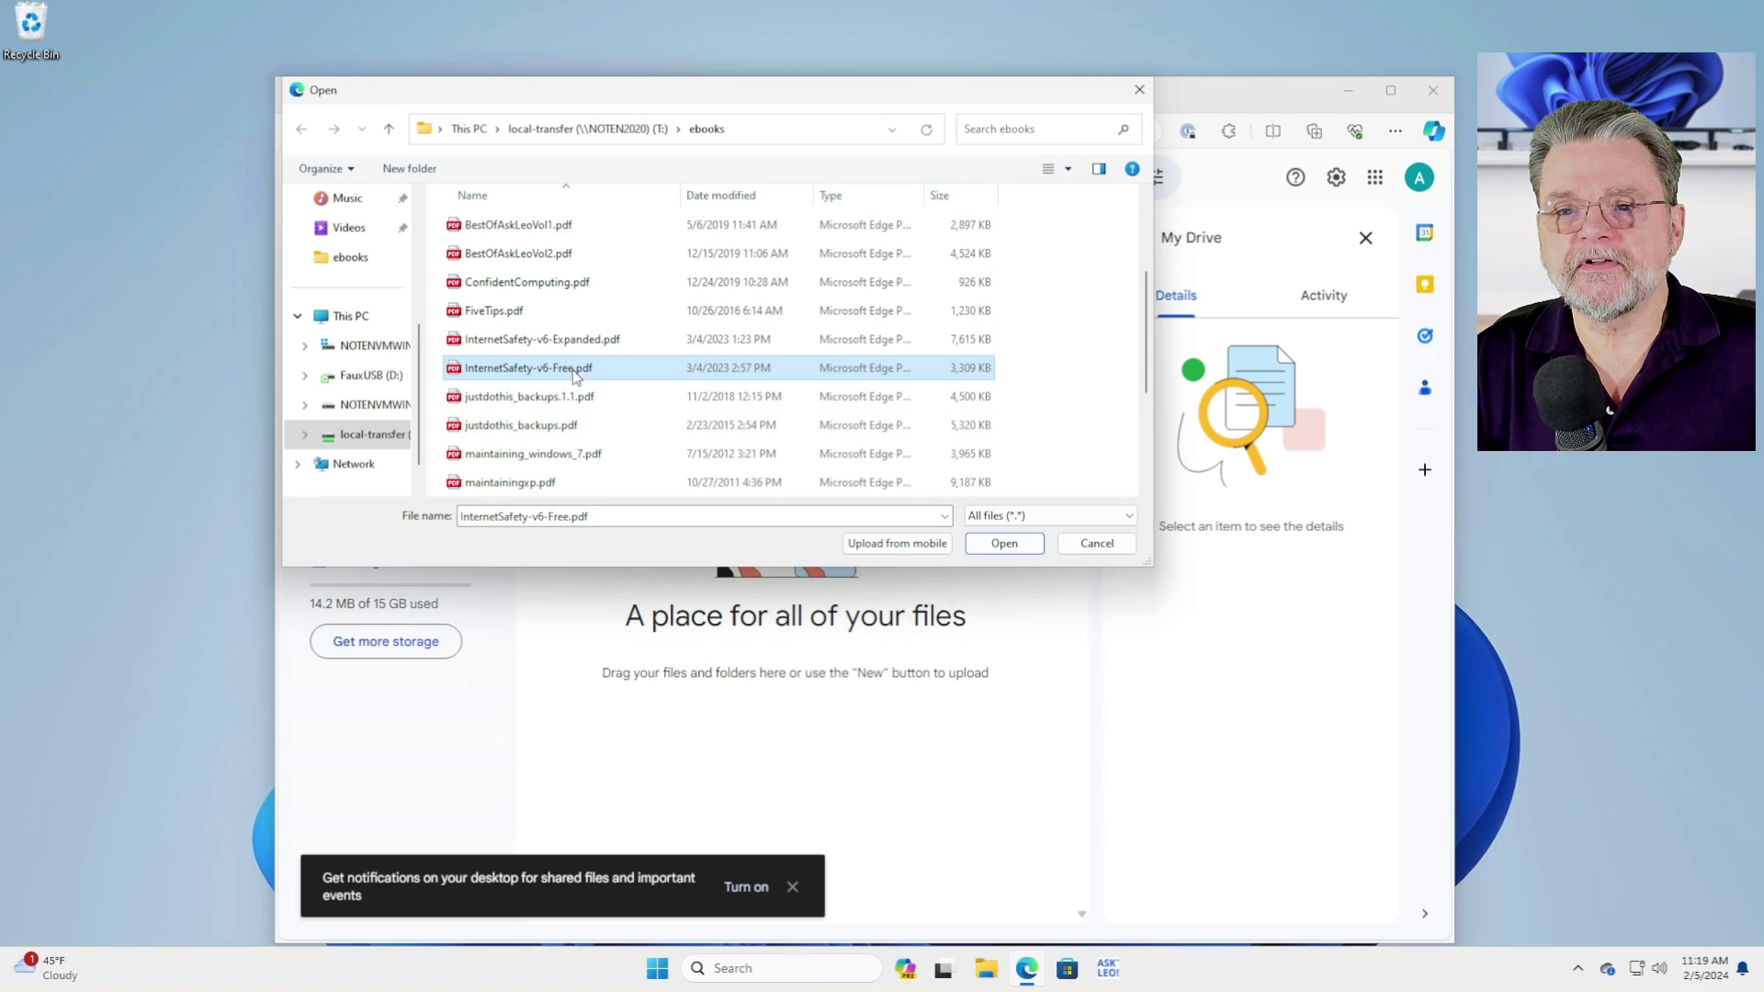
left_click(1005, 544)
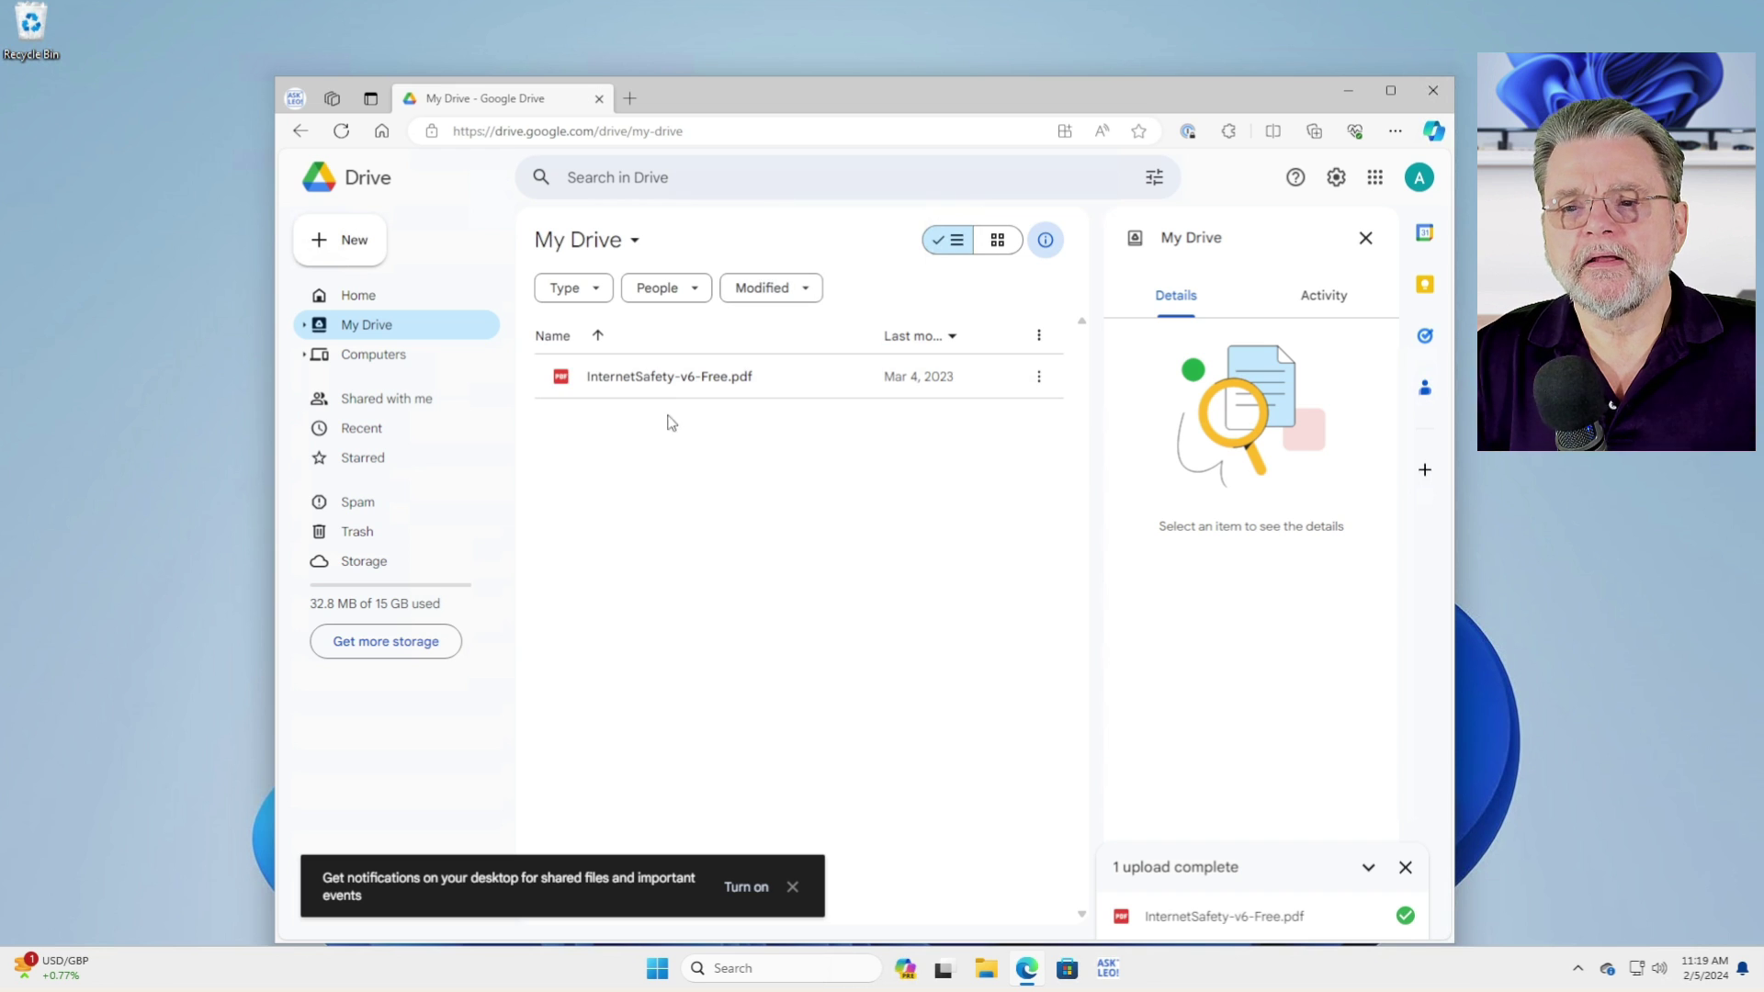
Convert the uploaded InternetSafety-v6-Free.pdf by opening it with Google Docs.
right_click(650, 379)
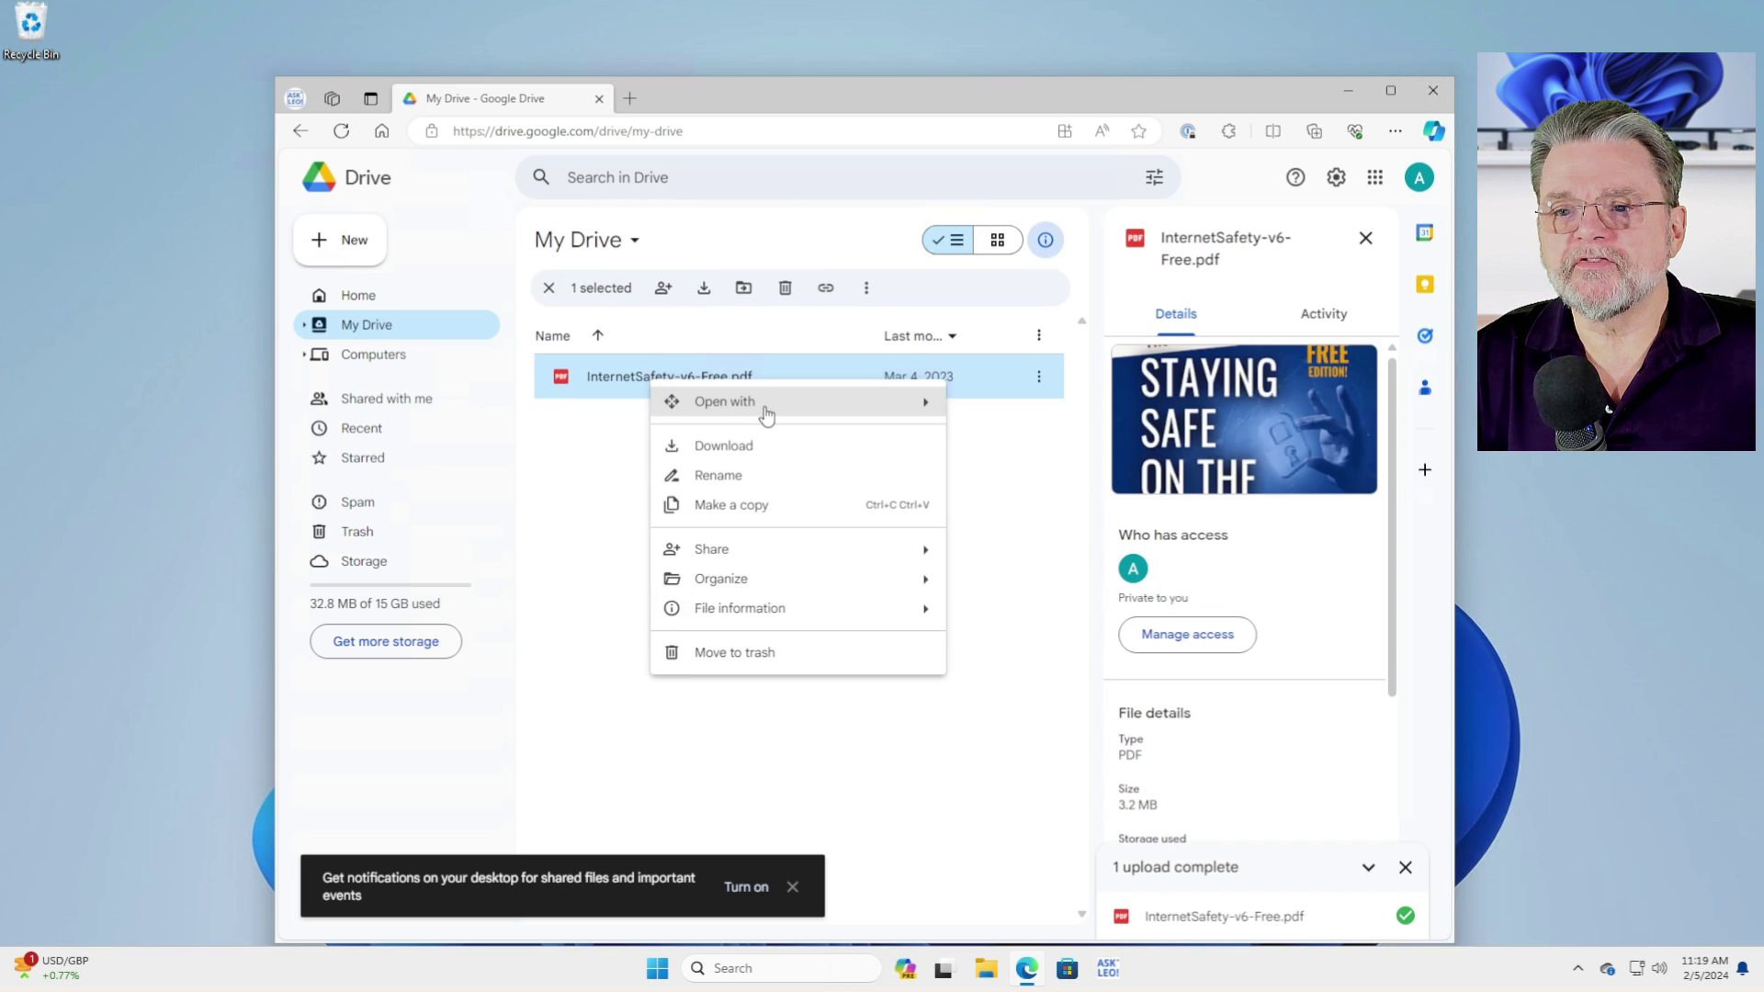
mouse_move(767, 415)
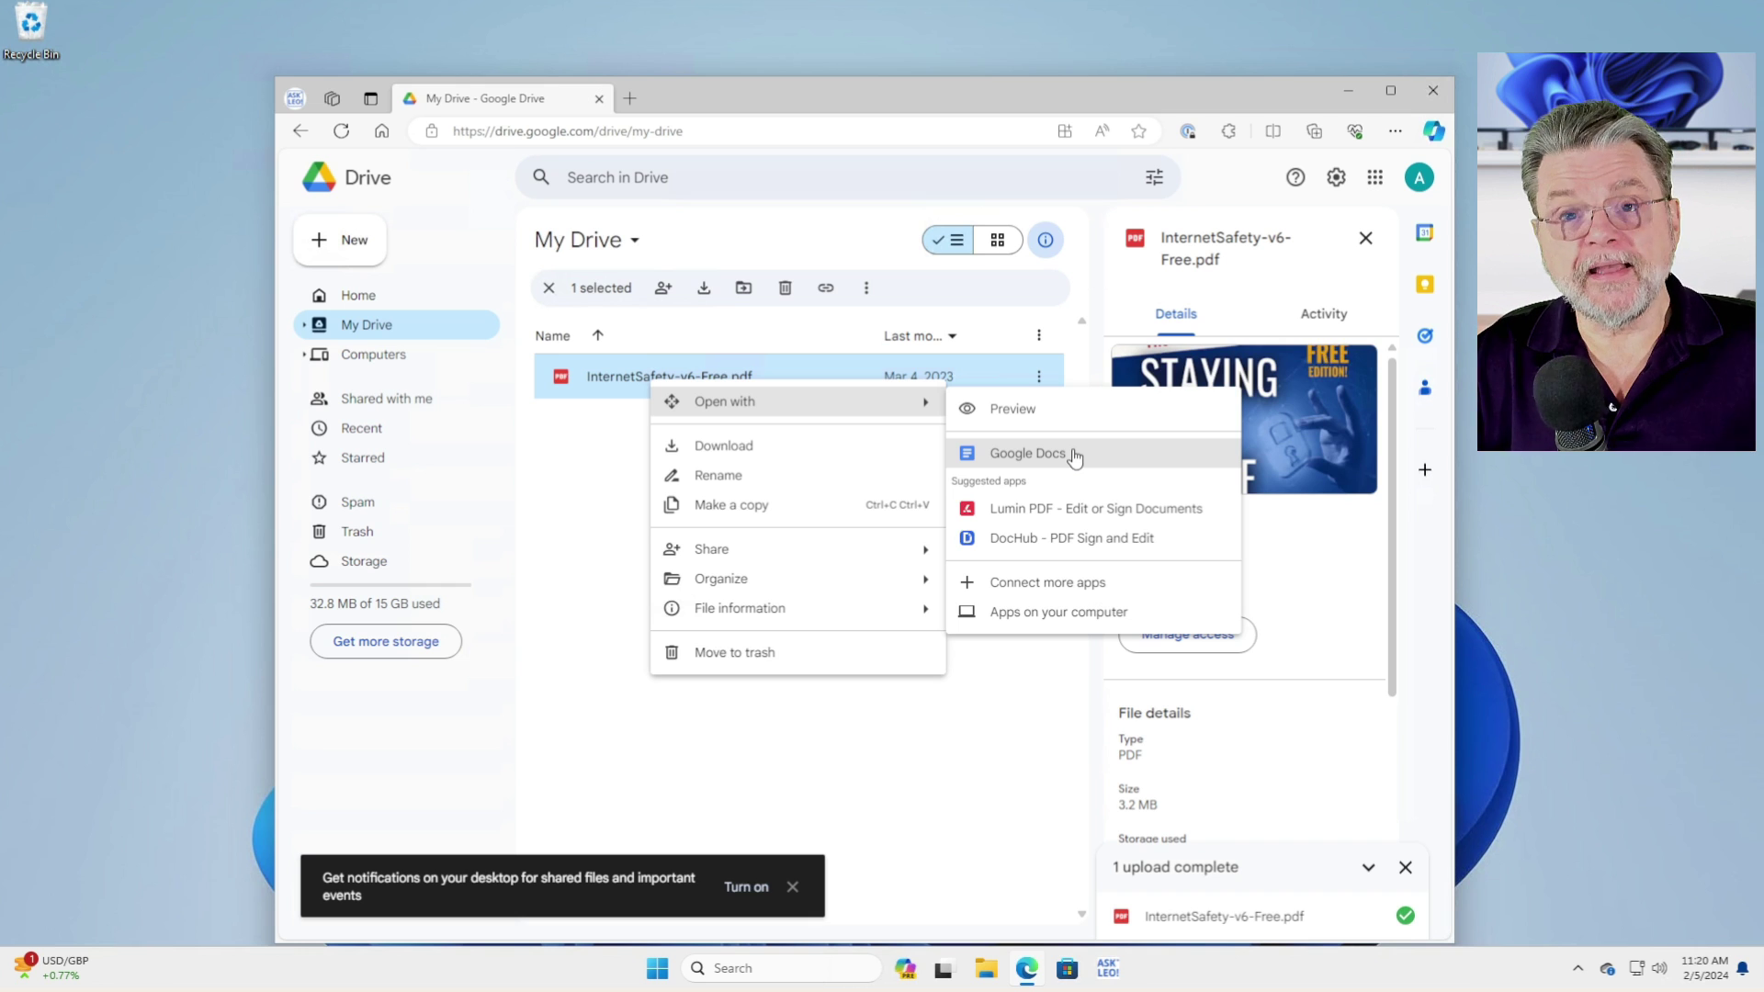
left_click(1044, 454)
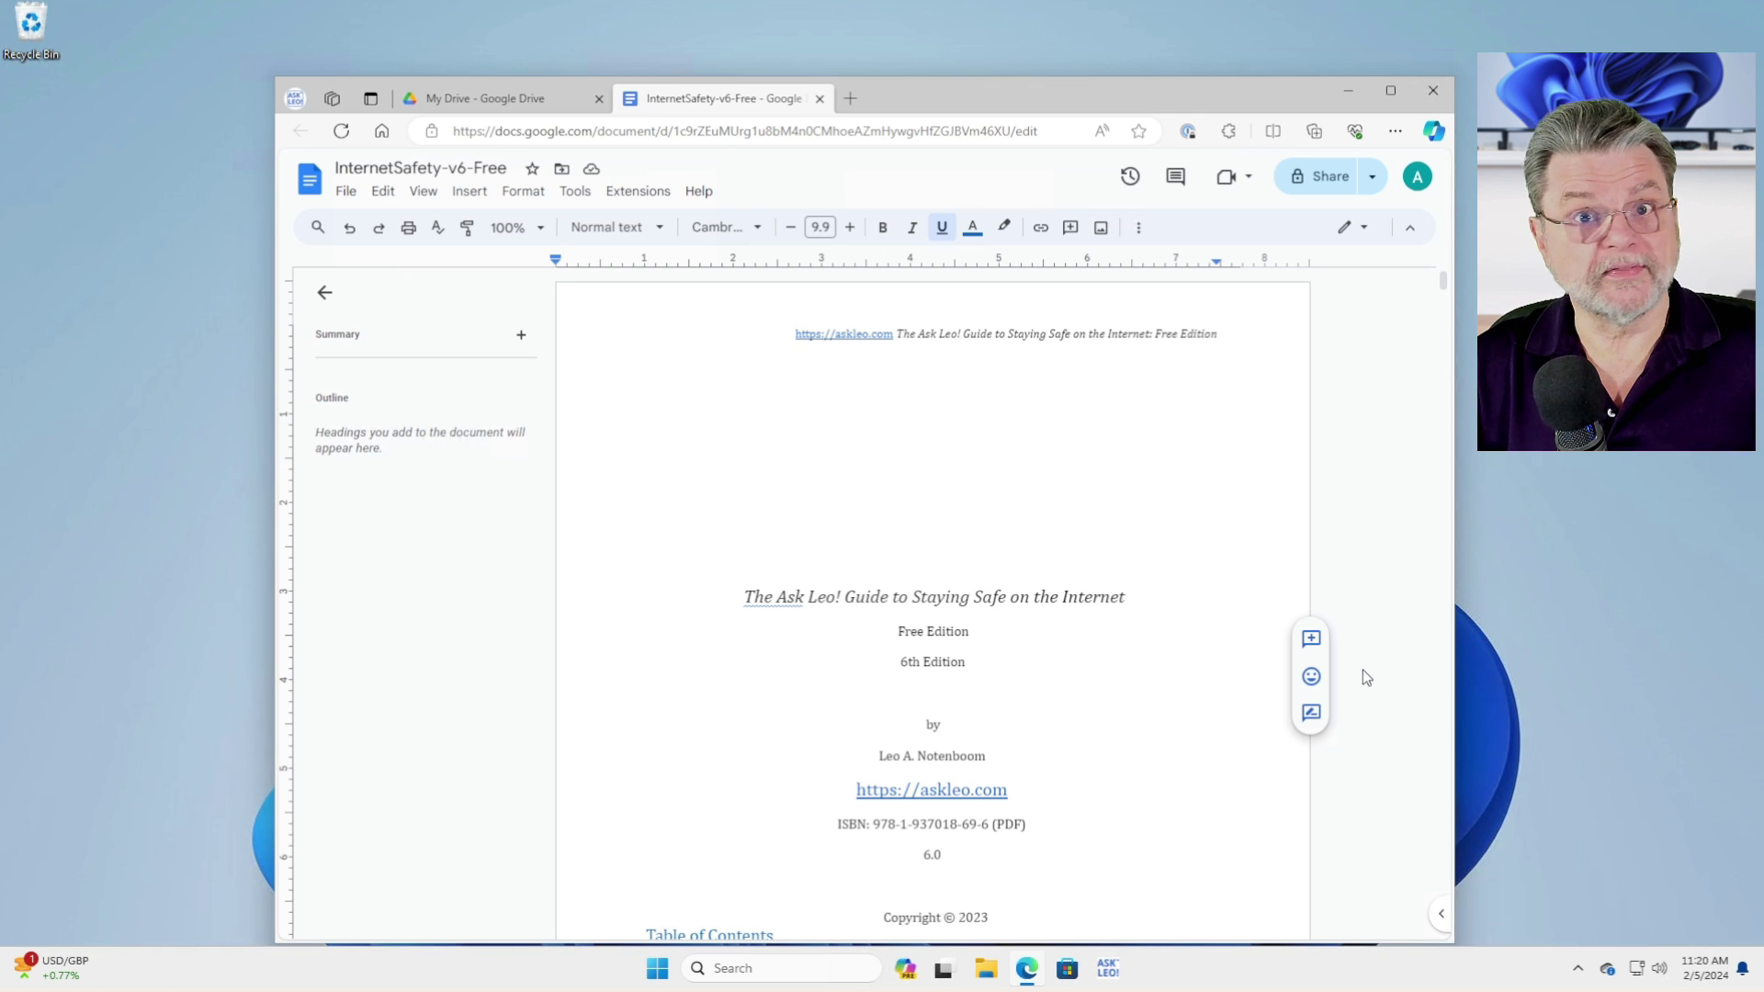
Scroll the converted document down to the 'Your trust is a commodity' section and MALWARE FOUND illustration.
scroll(1193, 542, "down", 2)
scroll(1188, 568, "down", 3)
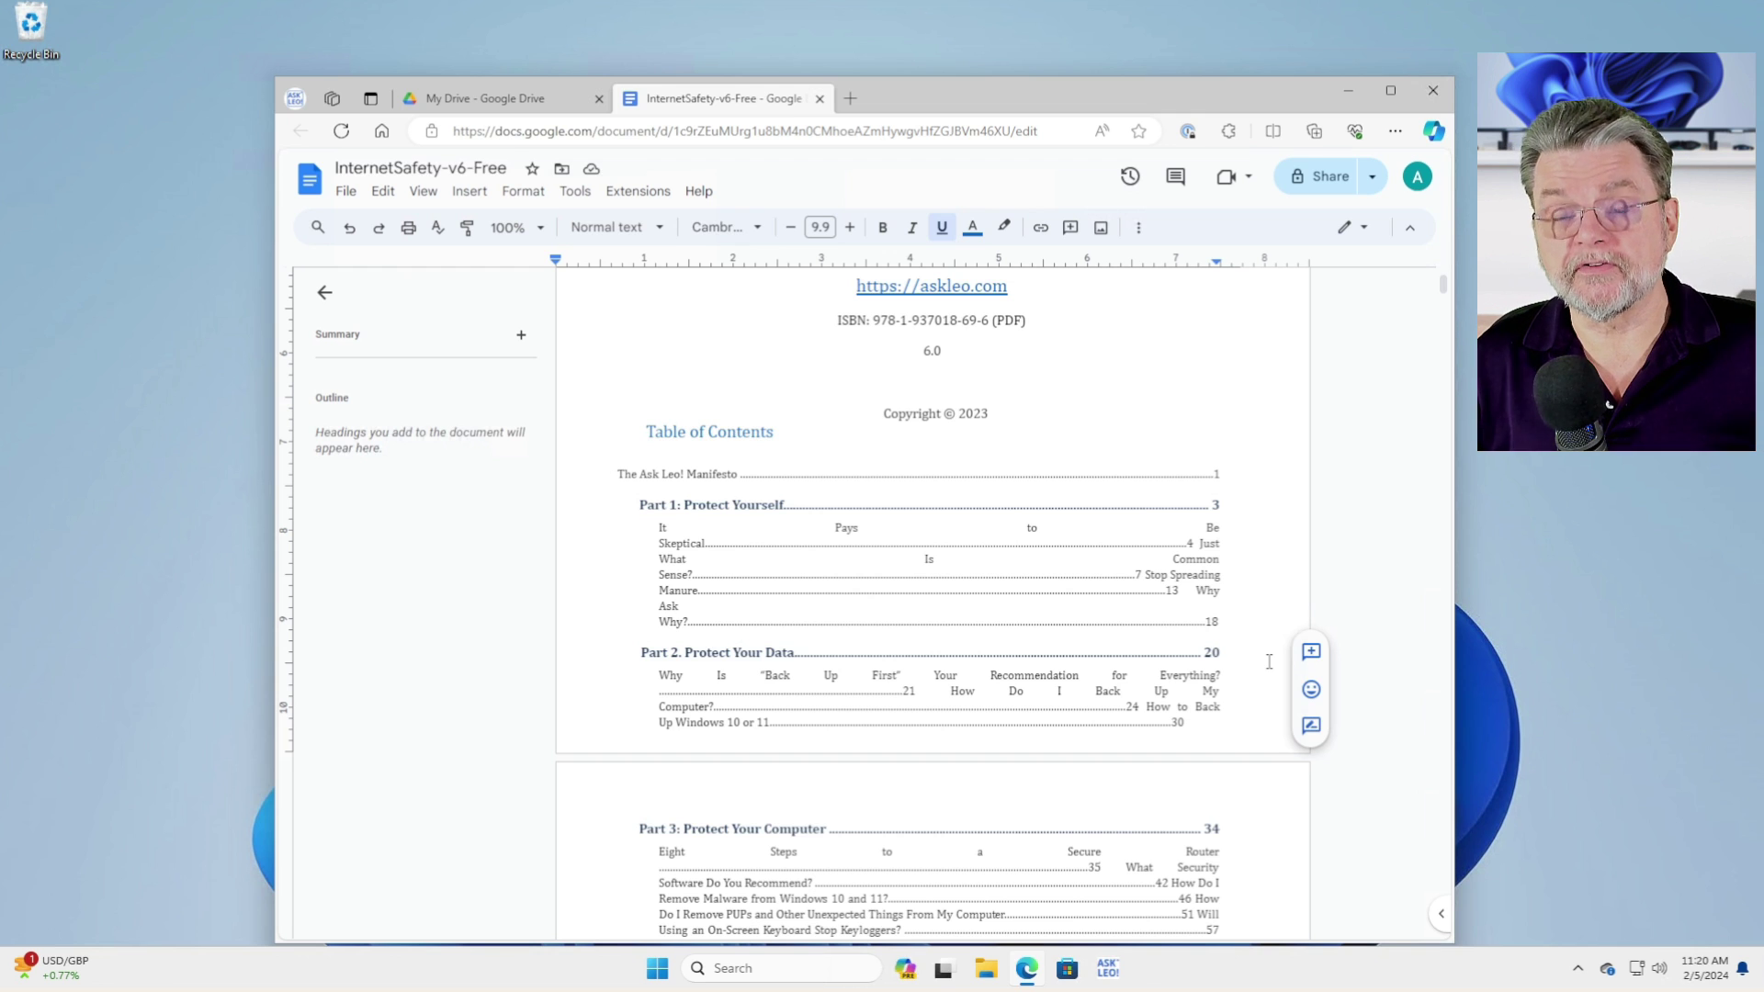
scroll(1269, 662, "down", 10)
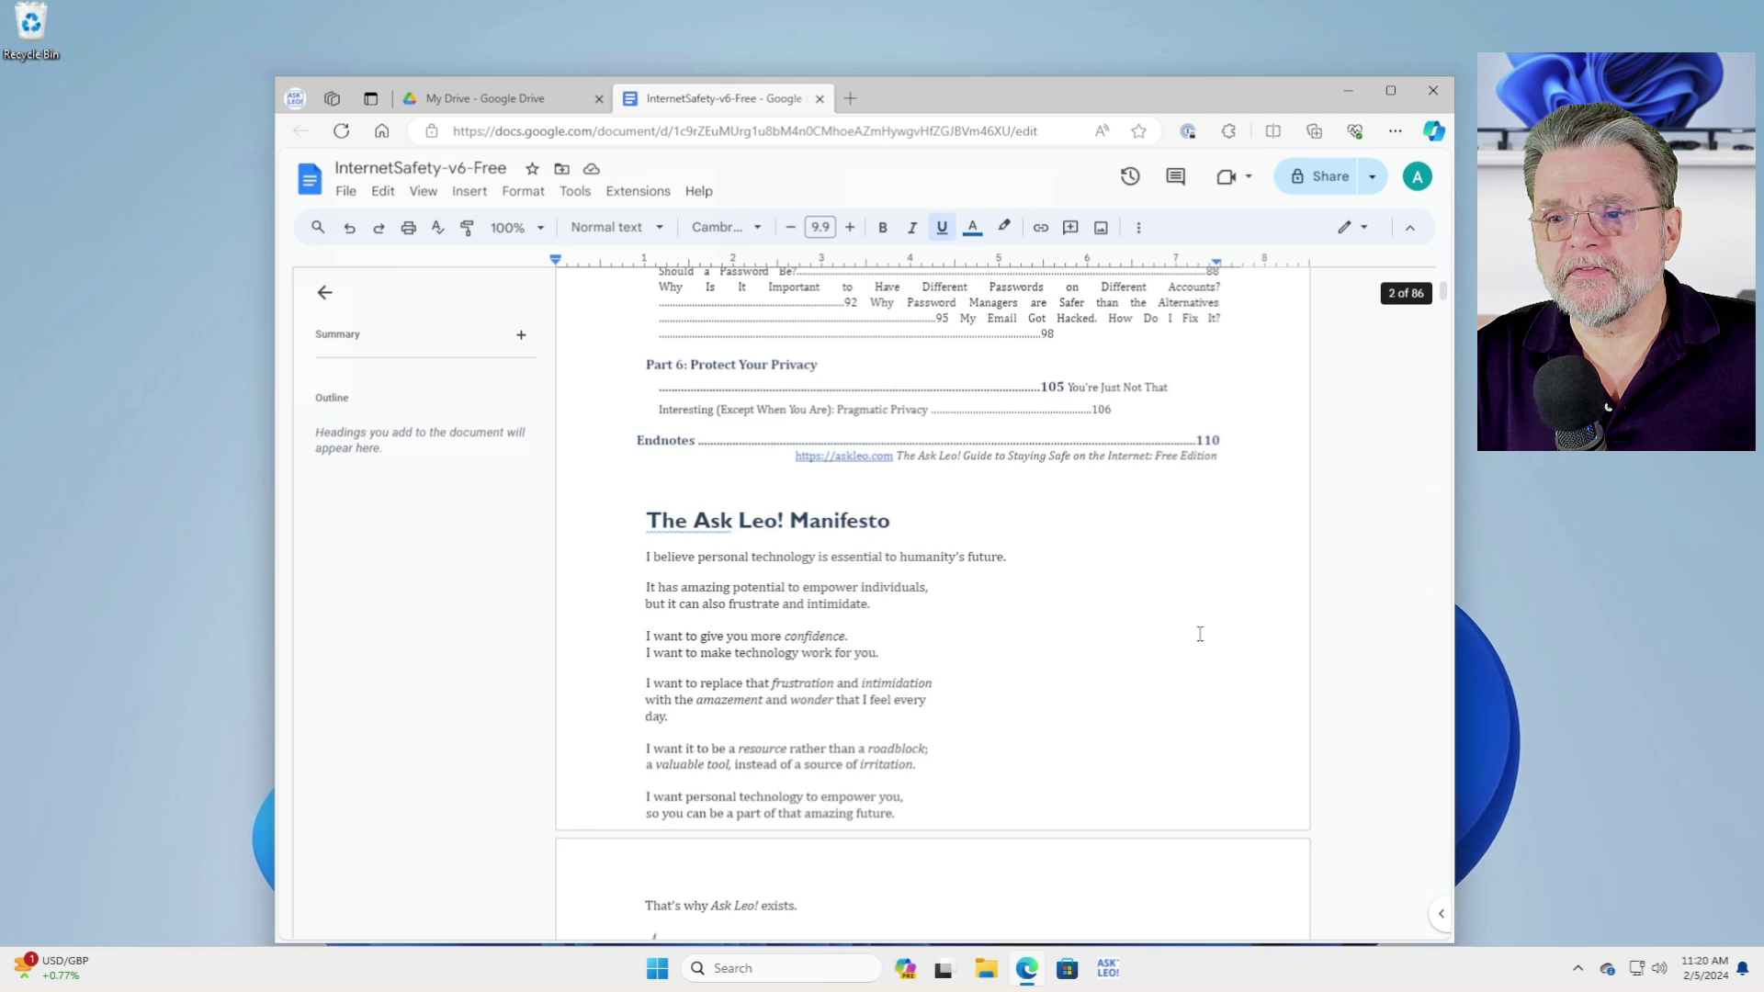
scroll(1200, 634, "down", 10)
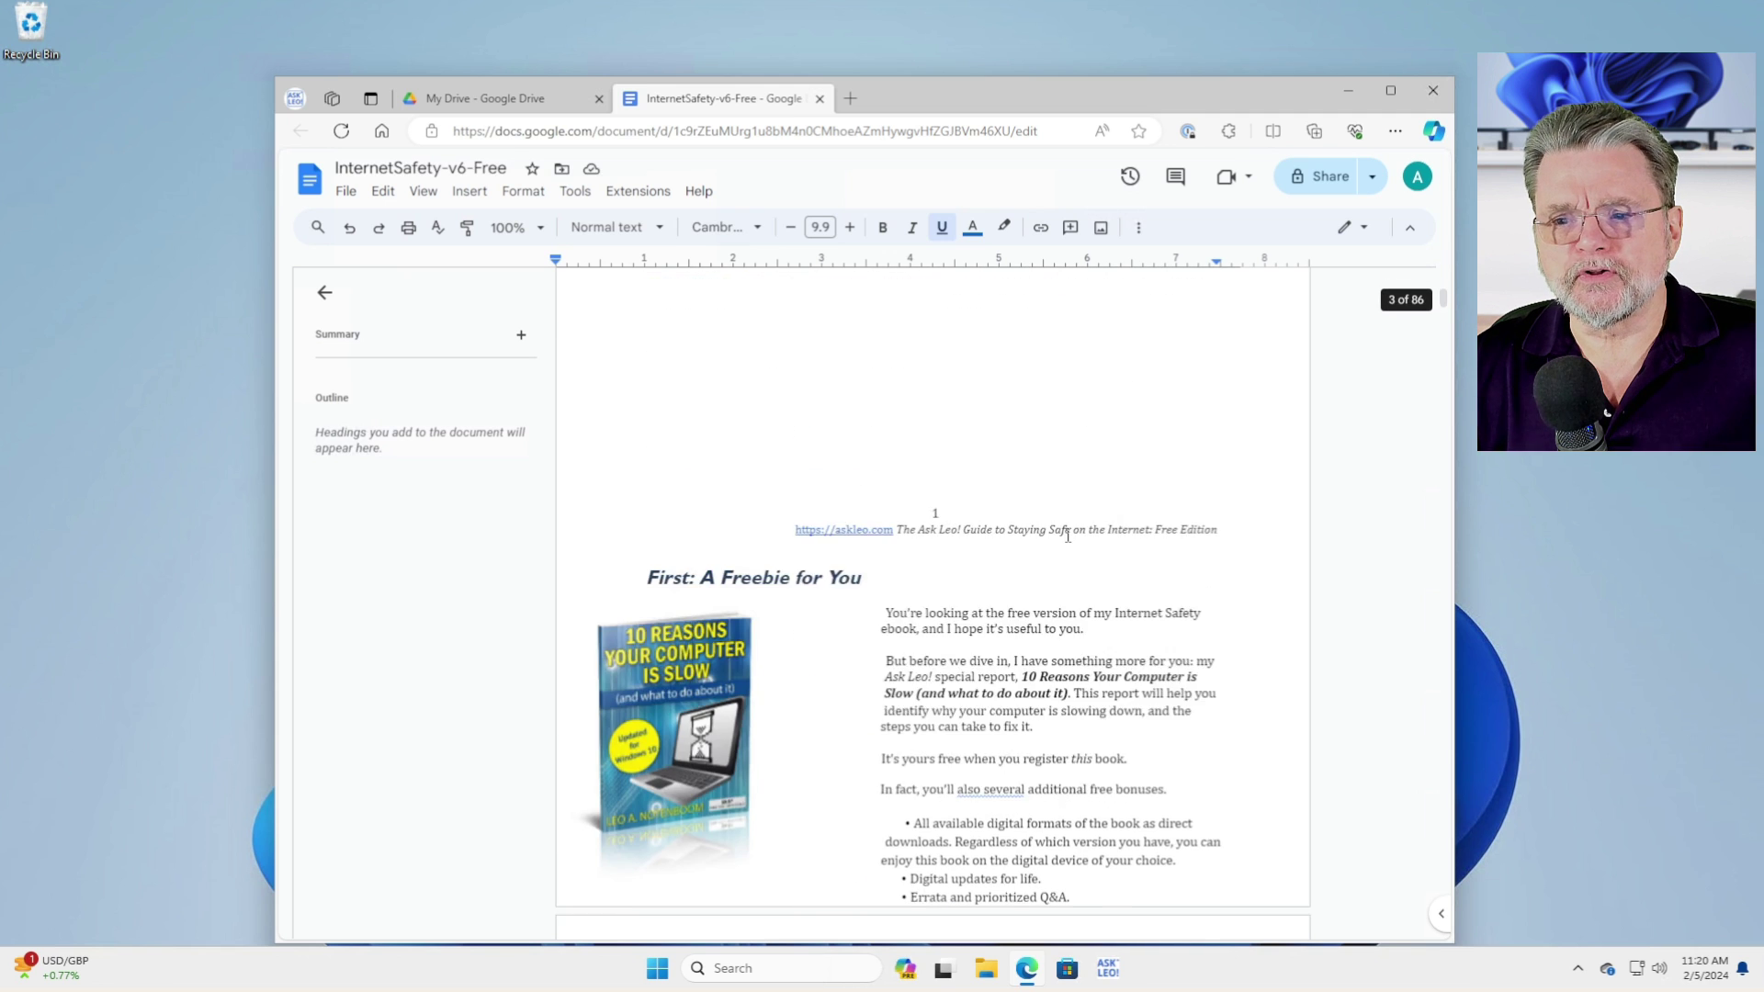
scroll(1067, 536, "down", 10)
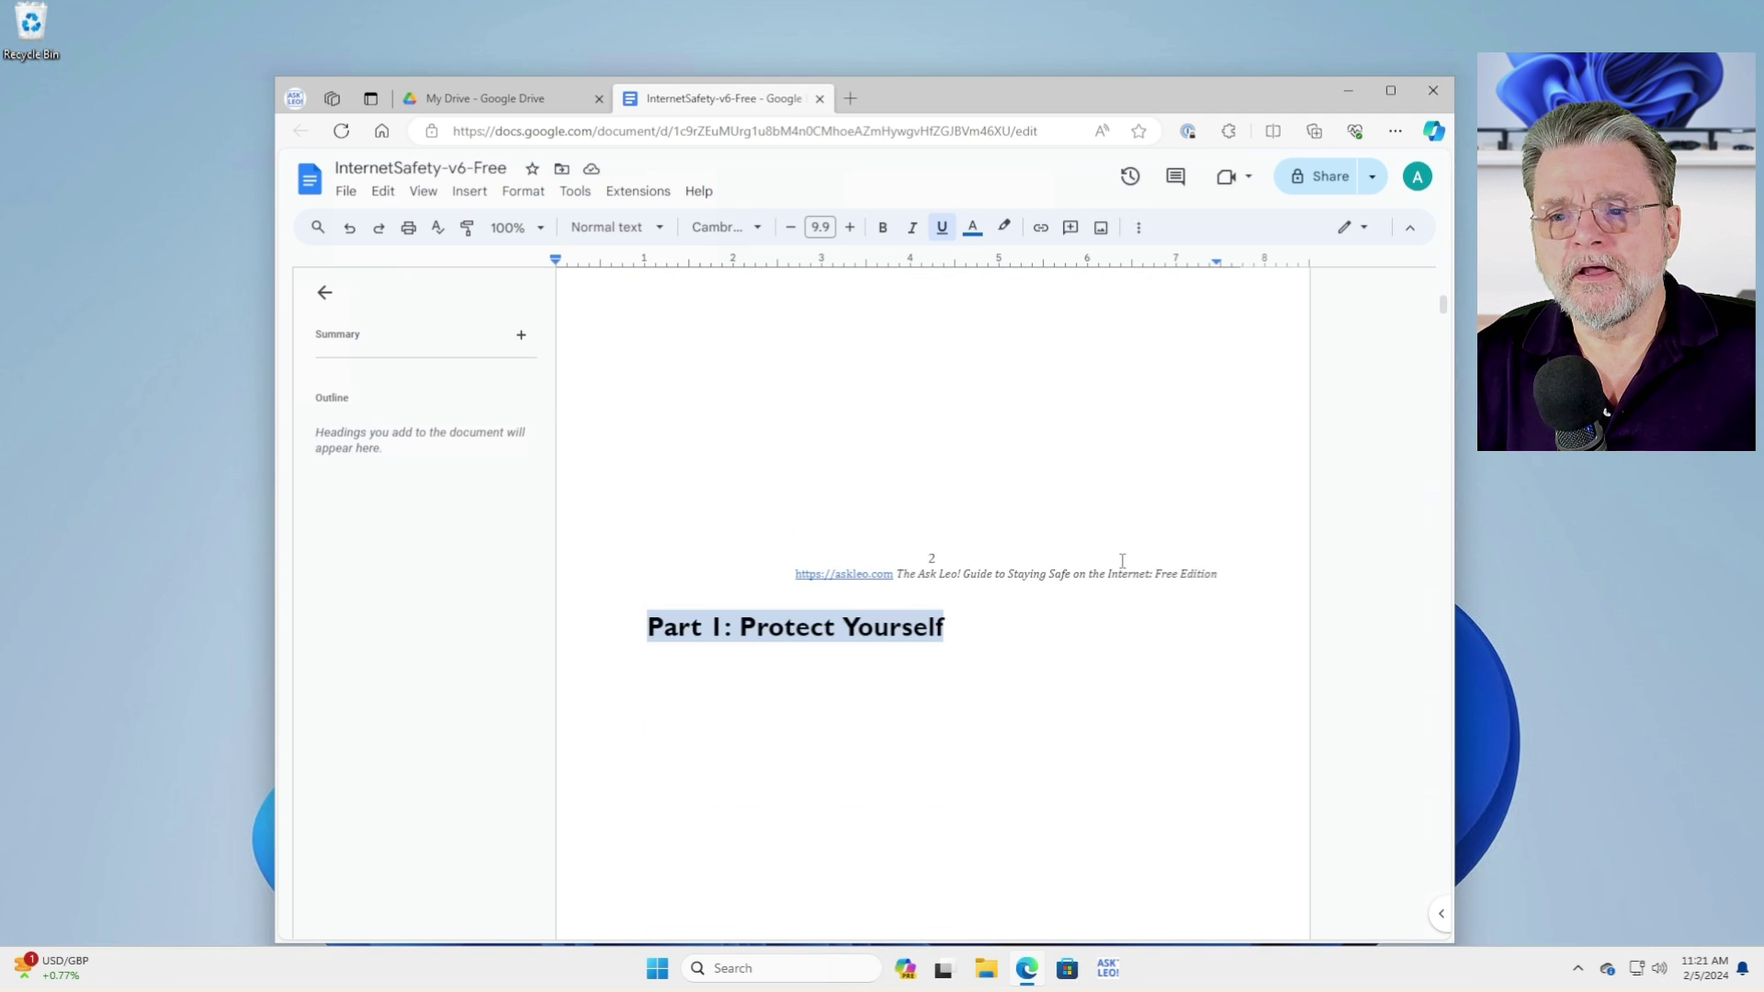
scroll(1123, 560, "down", 1)
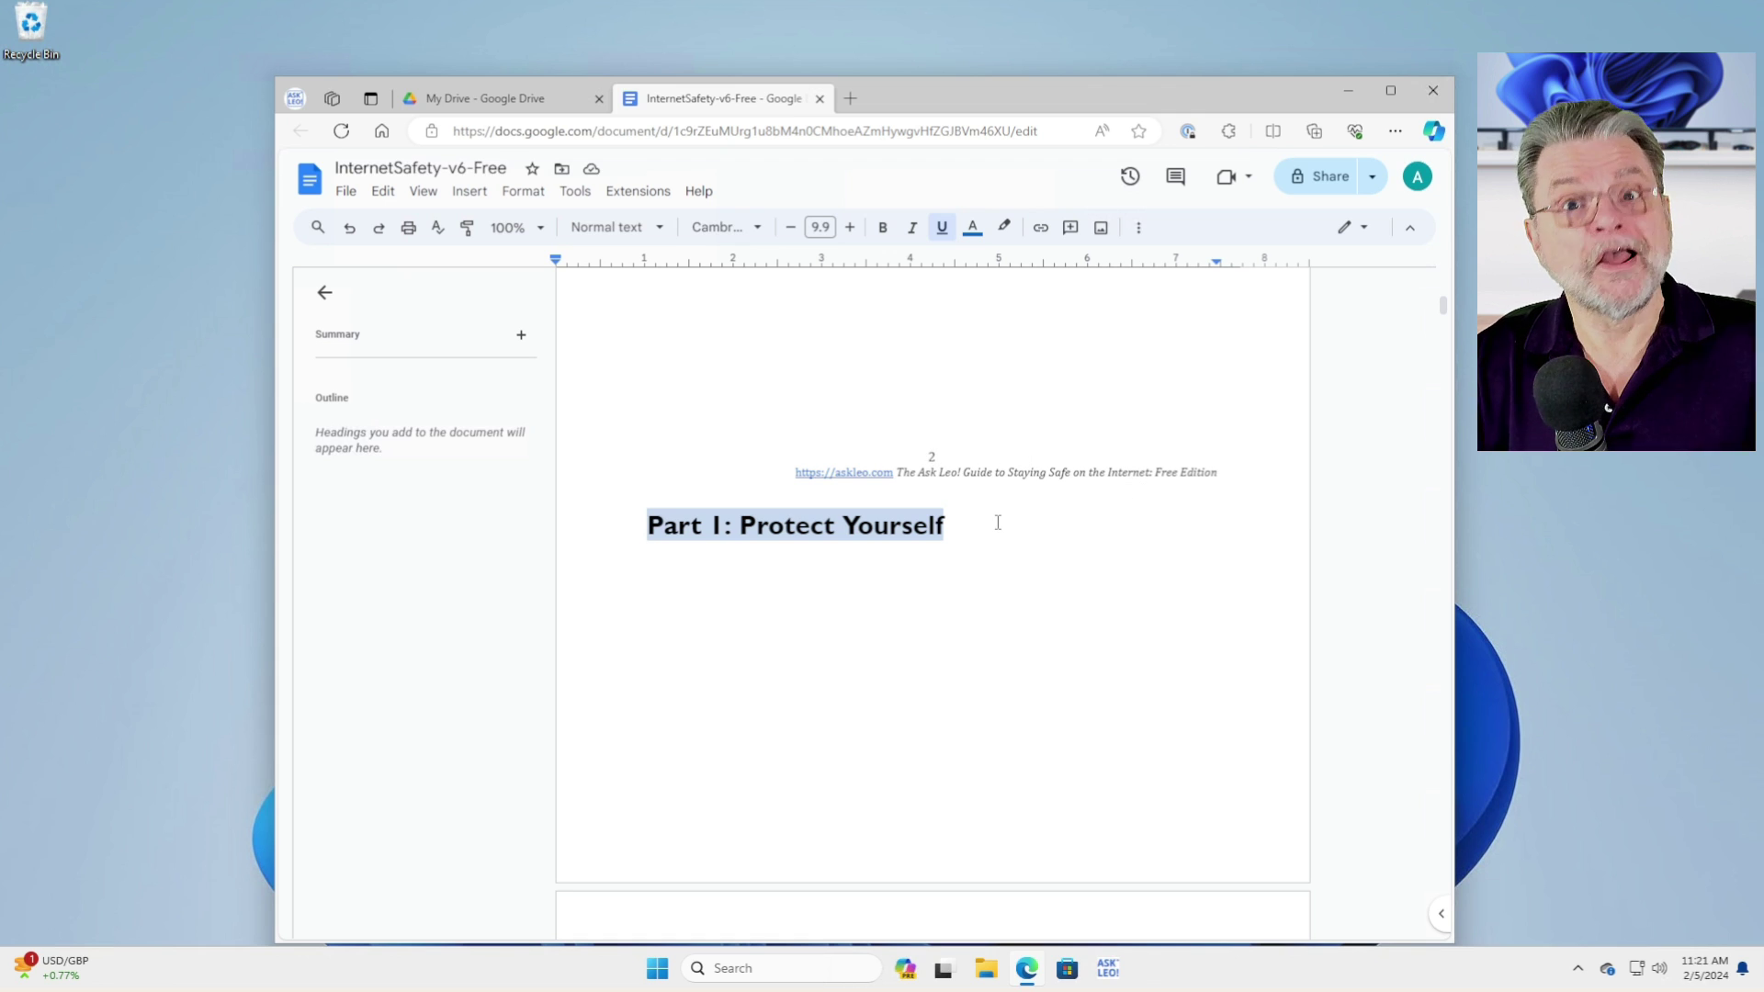
scroll(998, 522, "down", 4)
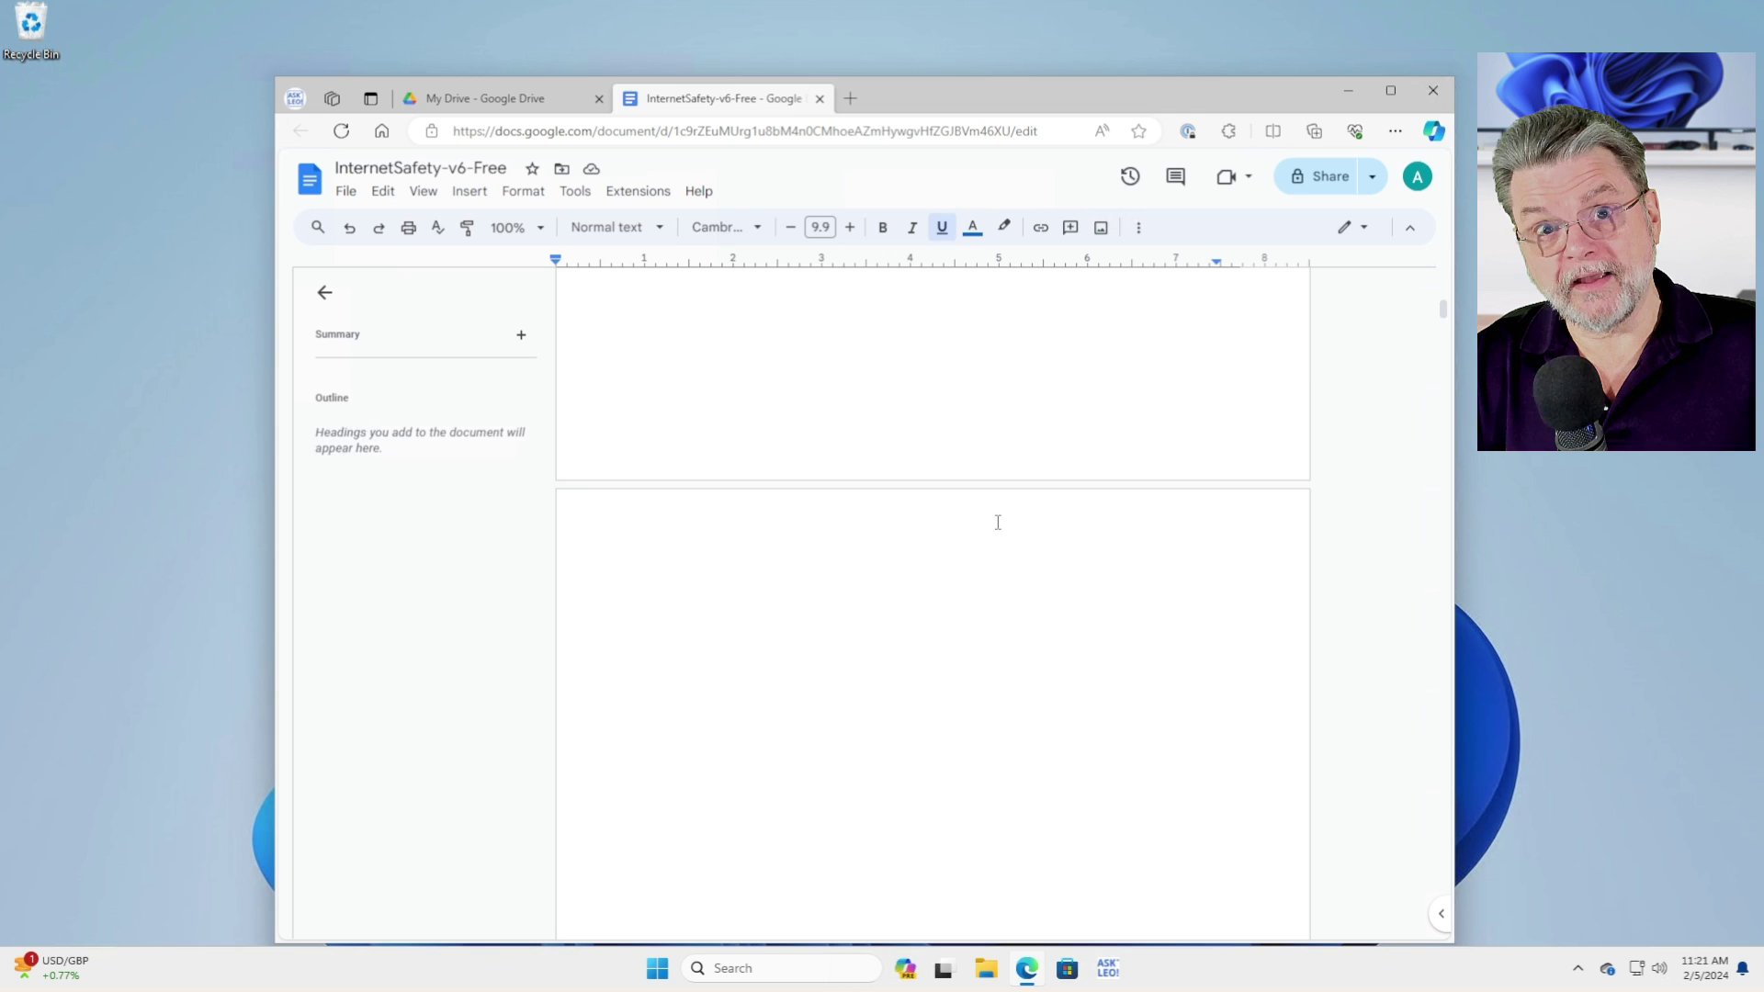
scroll(998, 522, "down", 14)
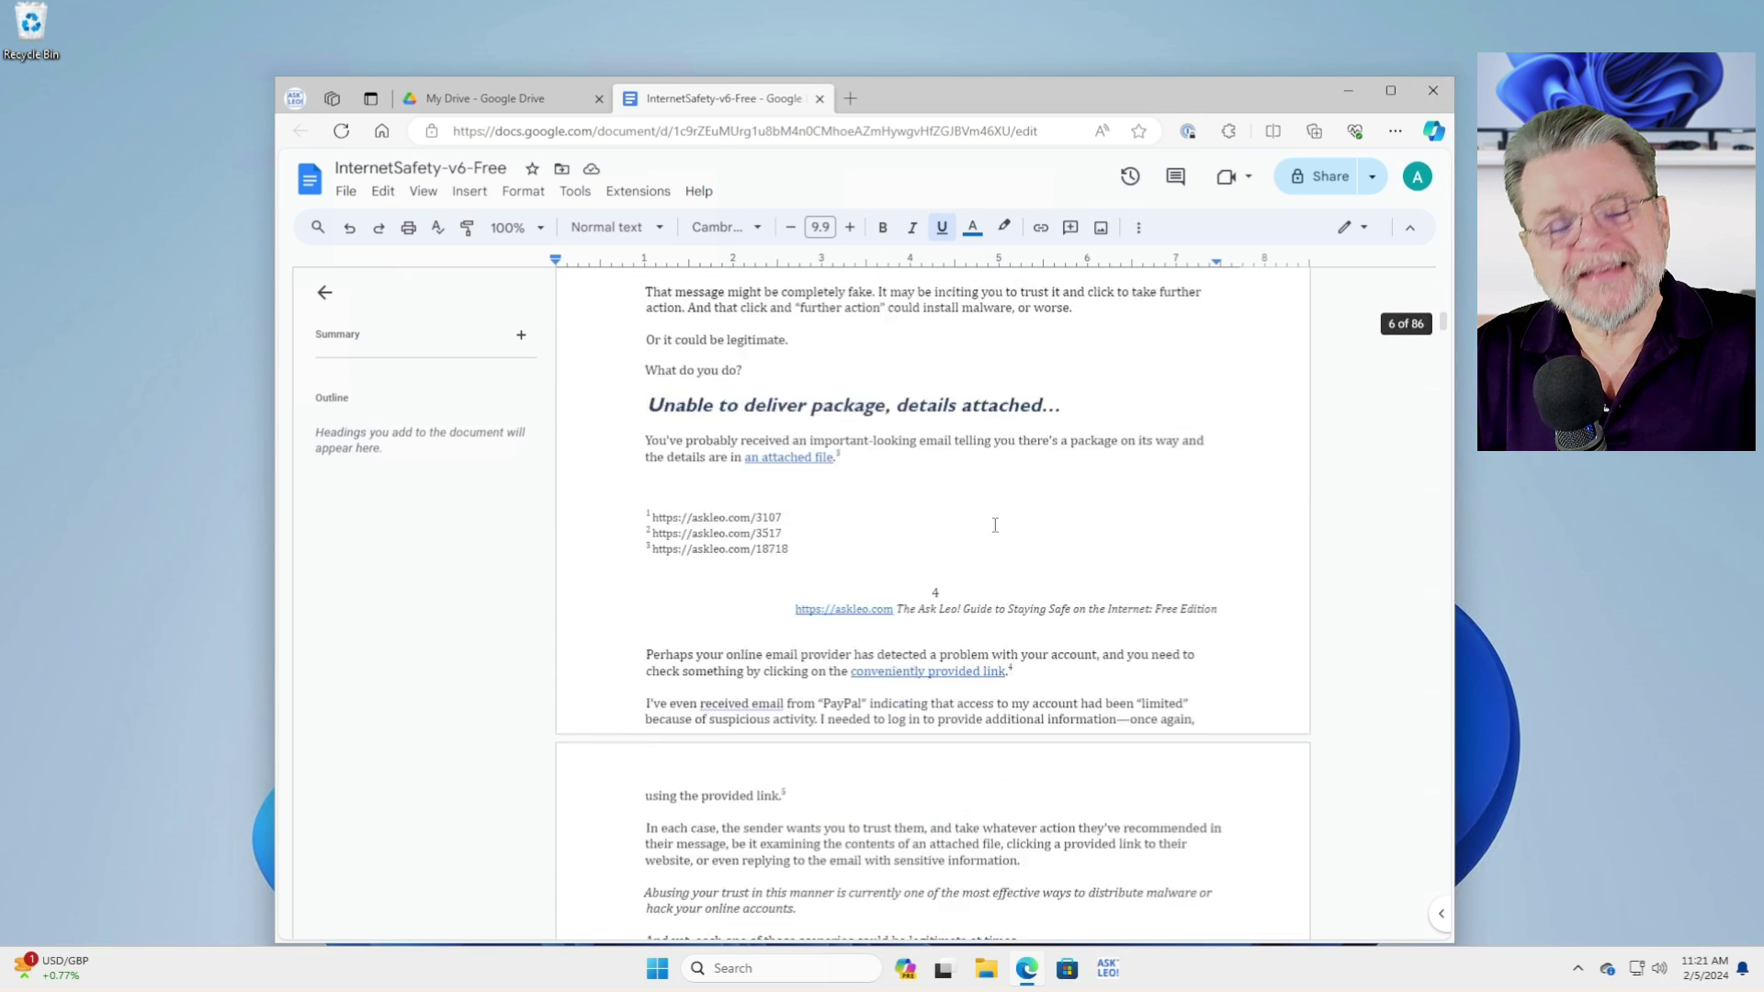
scroll(995, 525, "up", 5)
scroll(1002, 643, "down", 1)
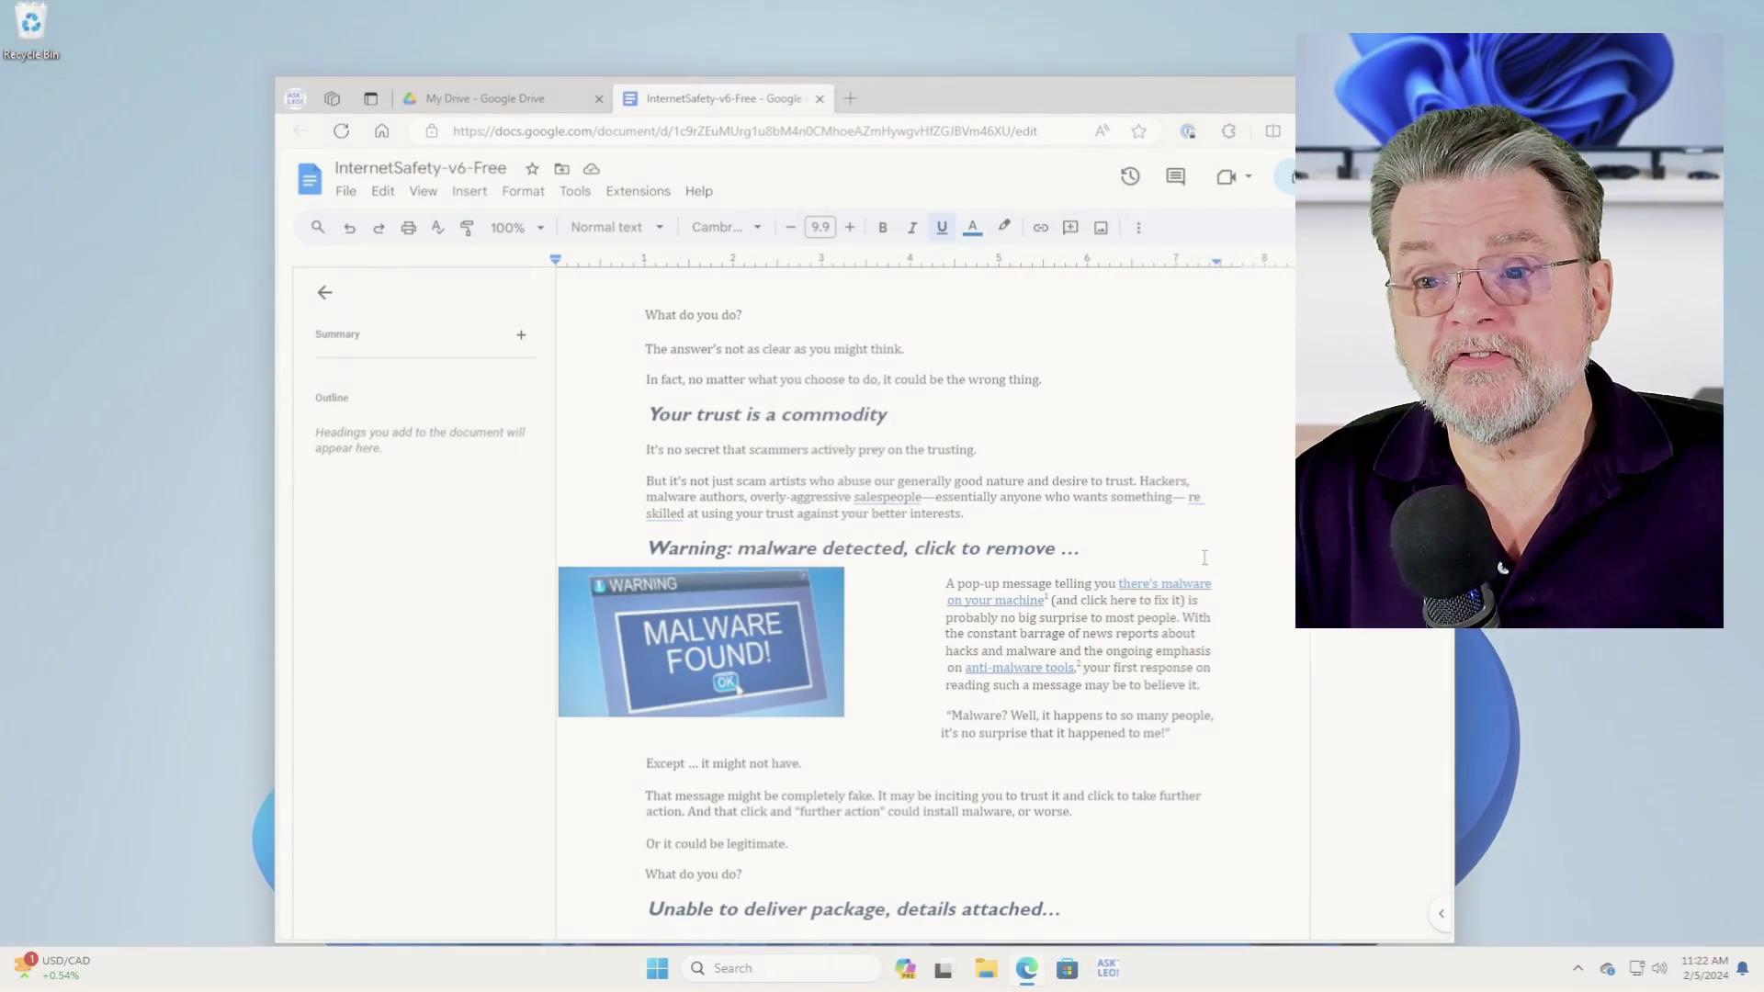
Select some body text, then download as Microsoft Word (.docx) and open the downloaded file.
left_click_drag(762, 449, 829, 449)
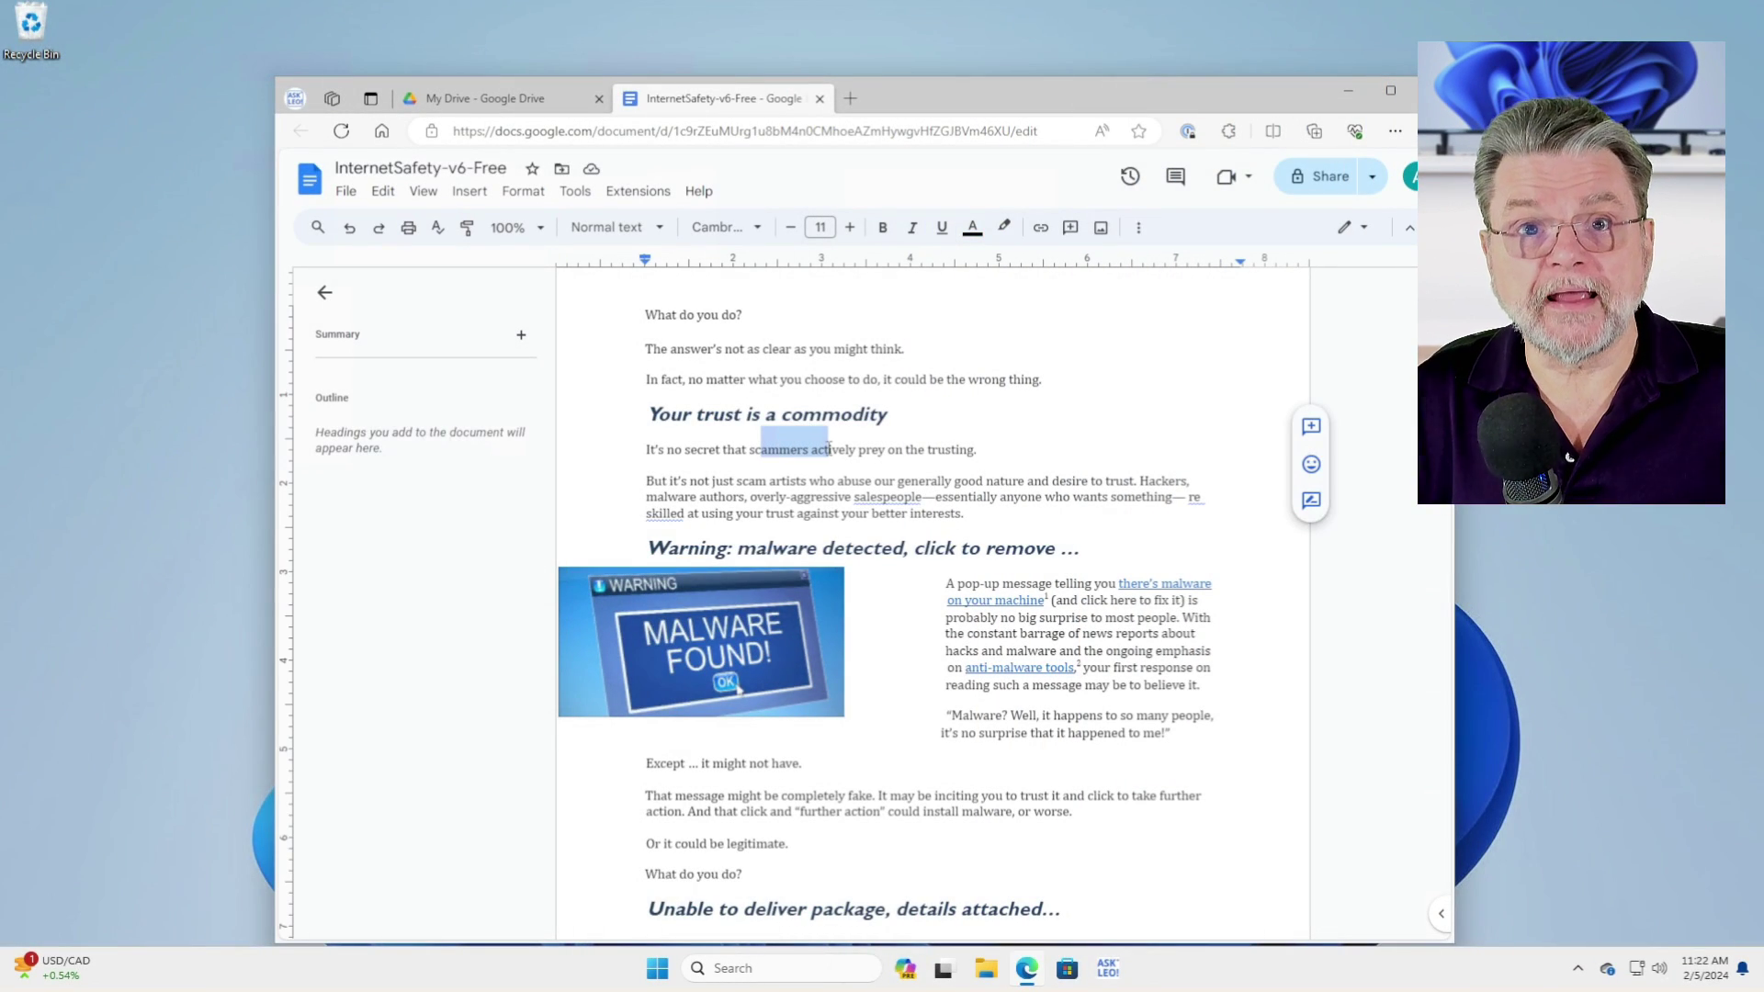
left_click(346, 191)
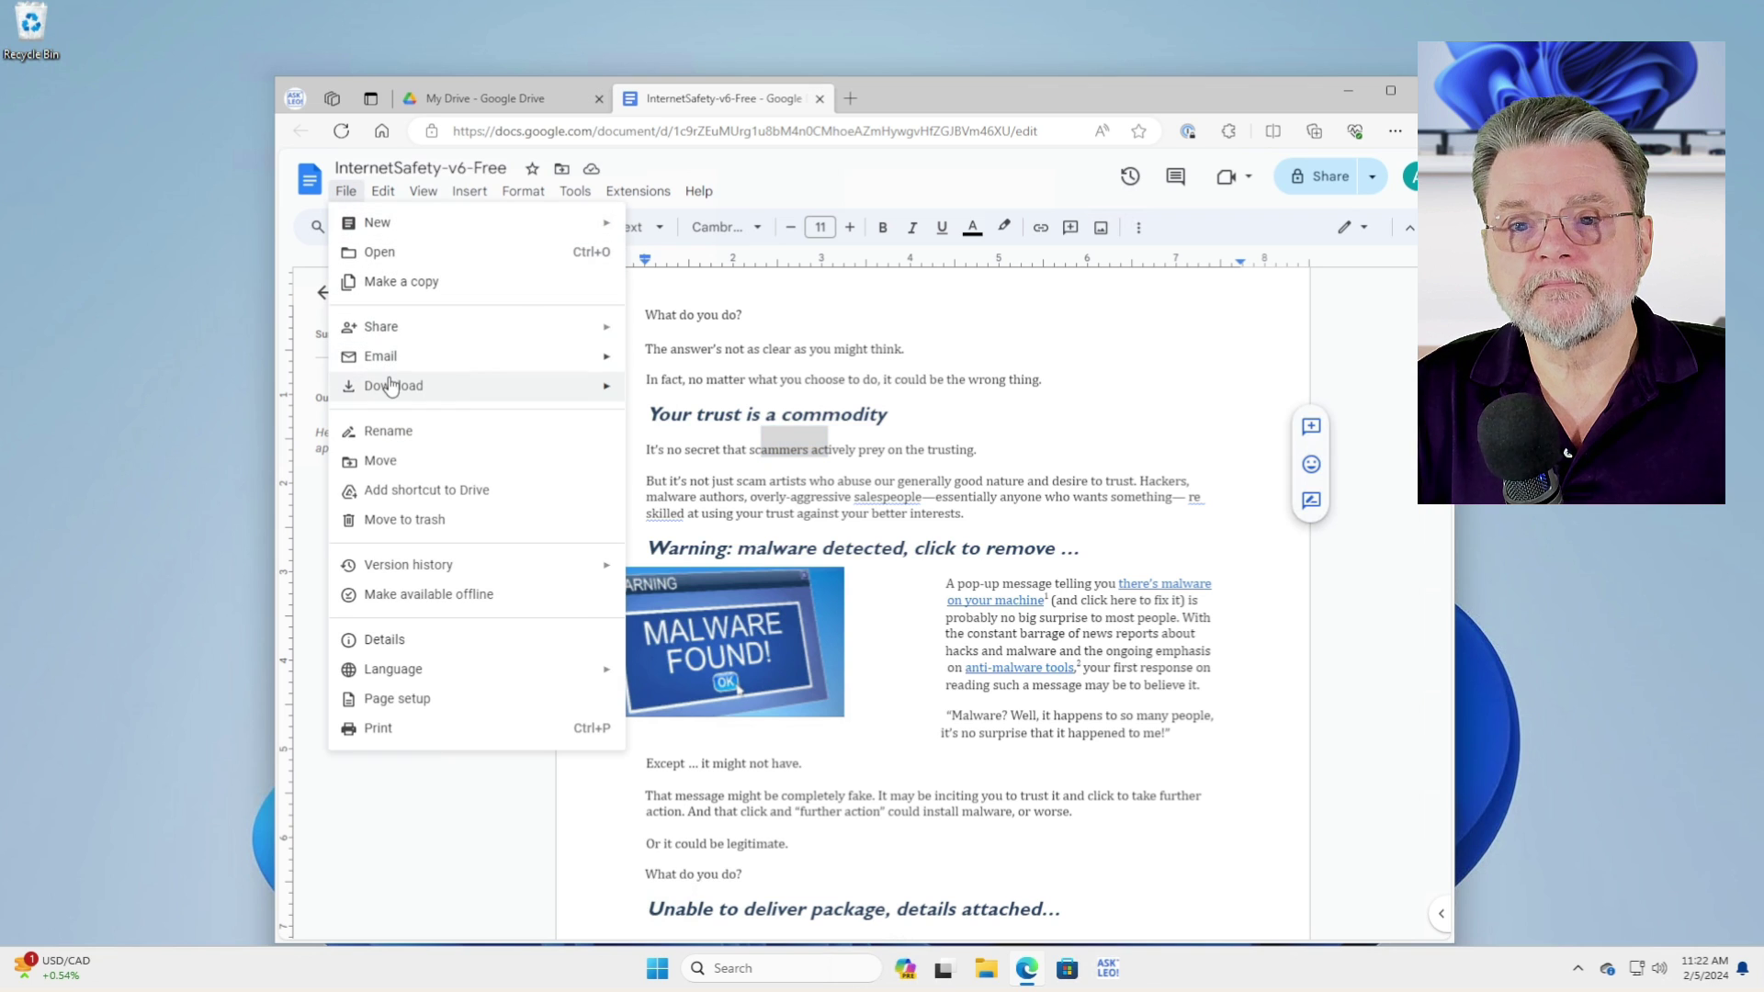
mouse_move(392, 386)
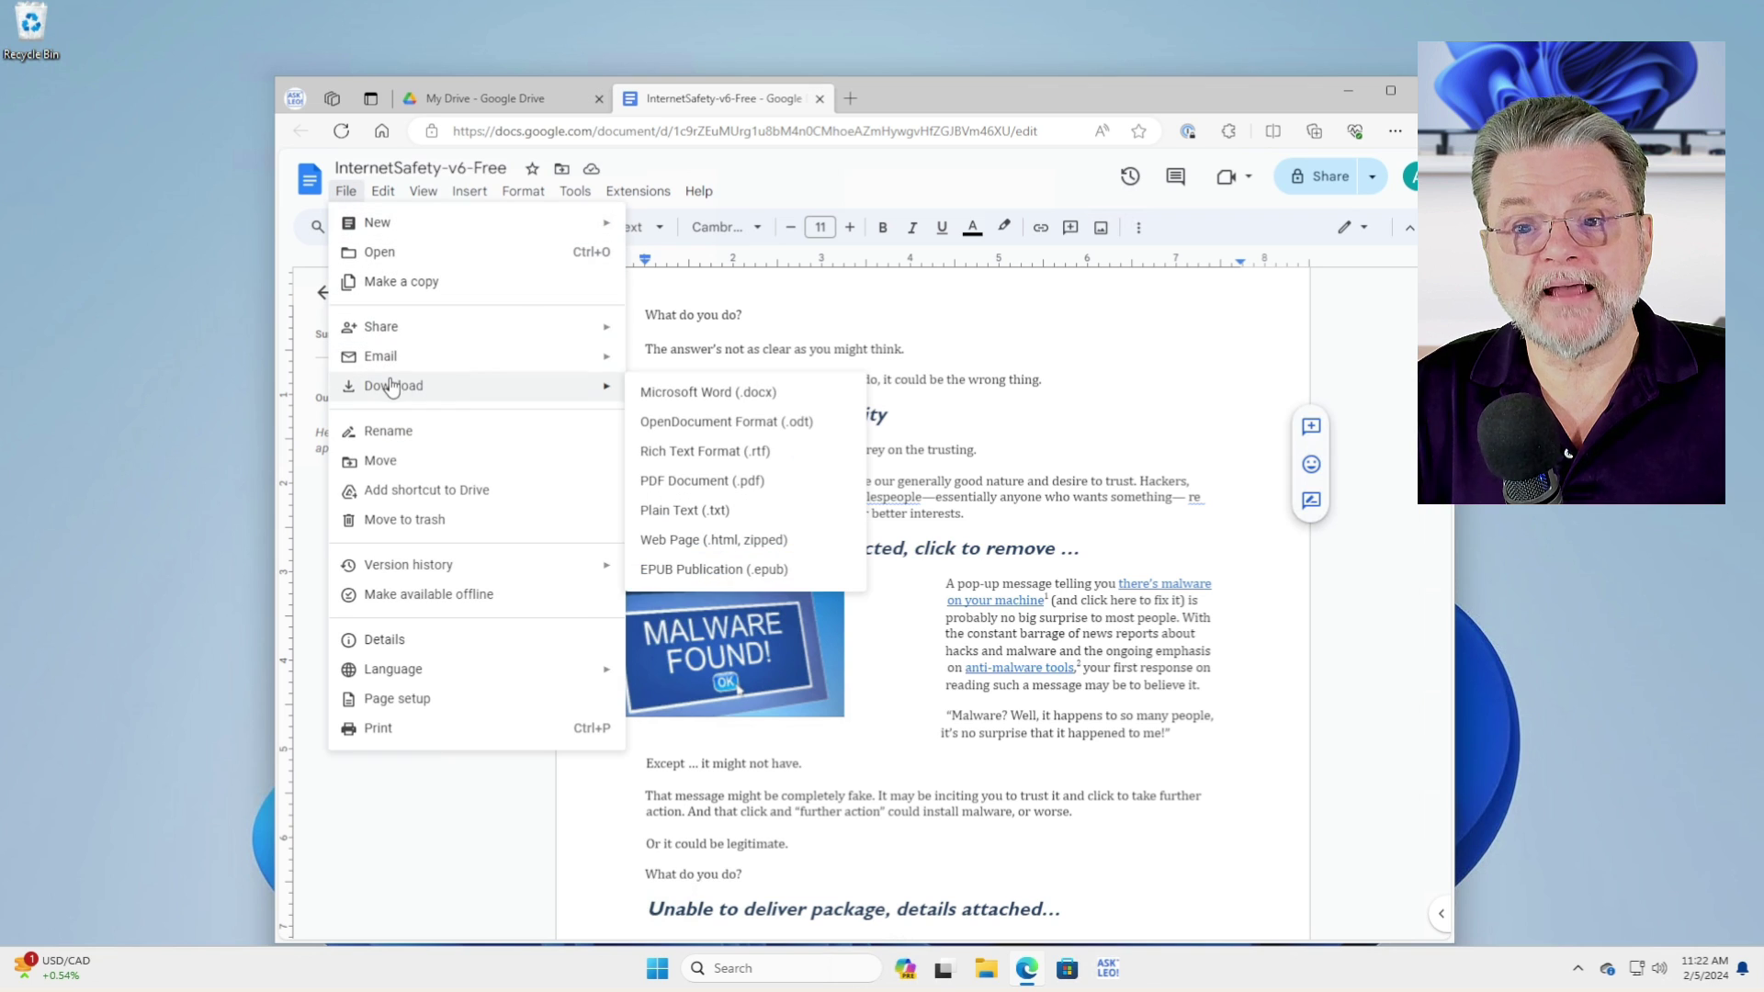
left_click(770, 395)
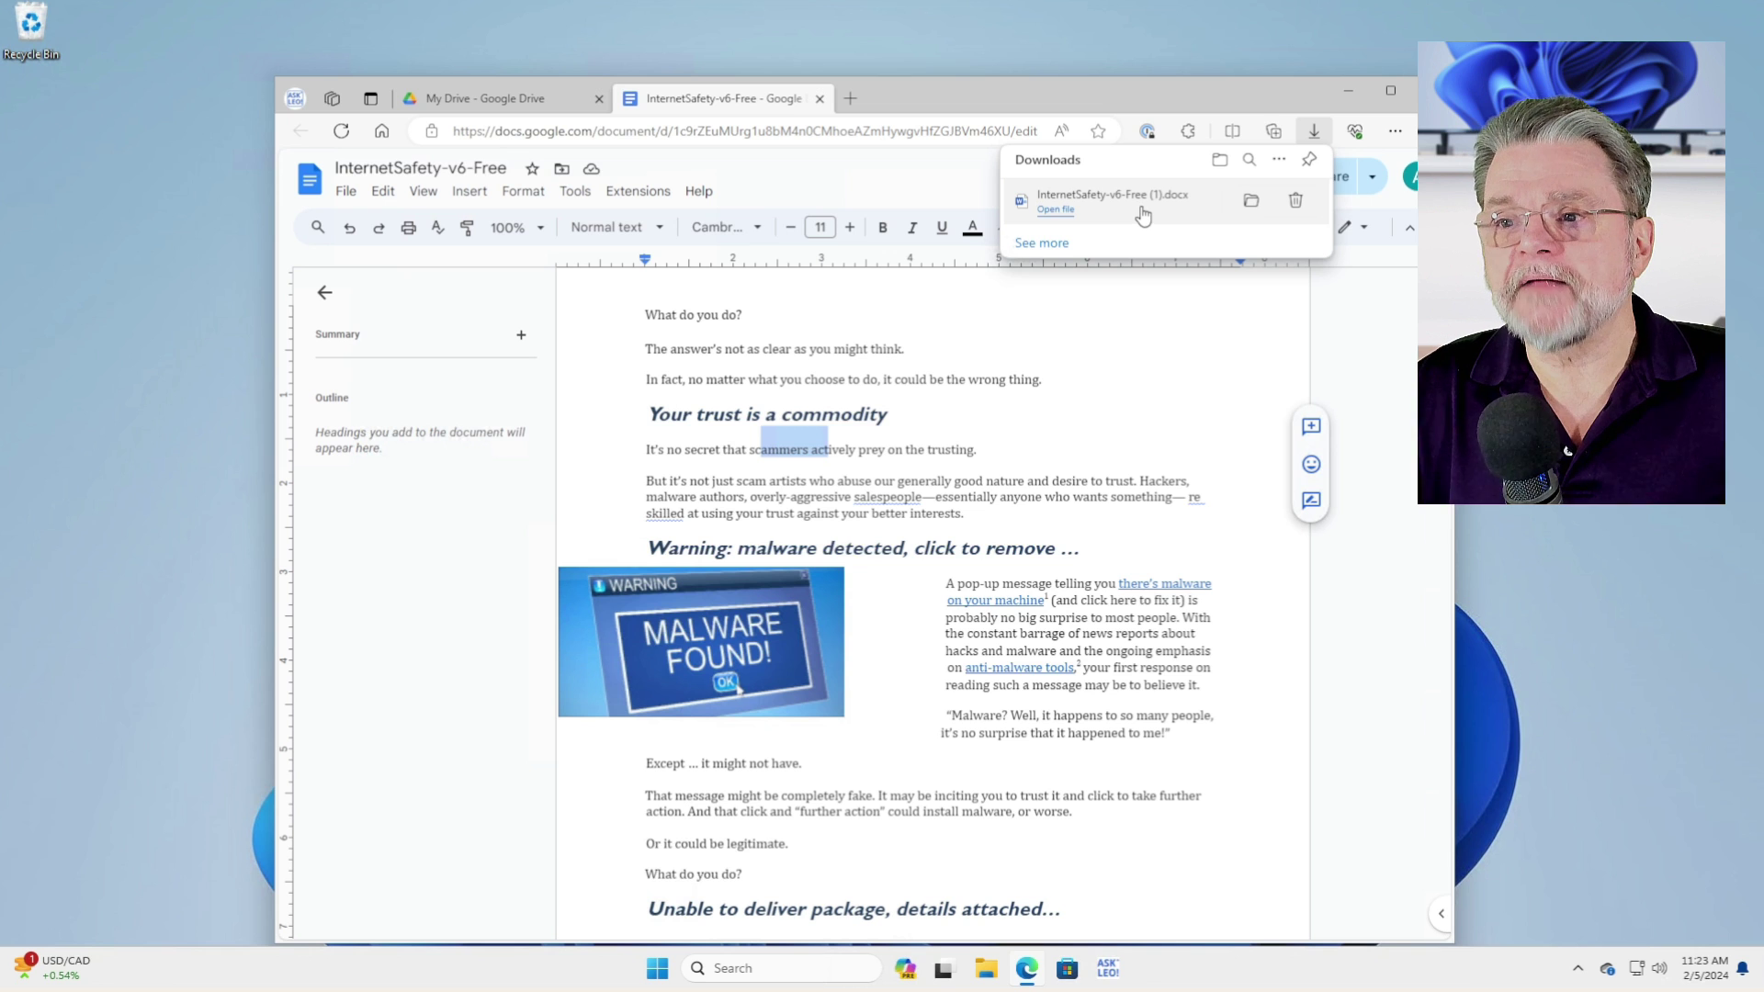
left_click(1133, 204)
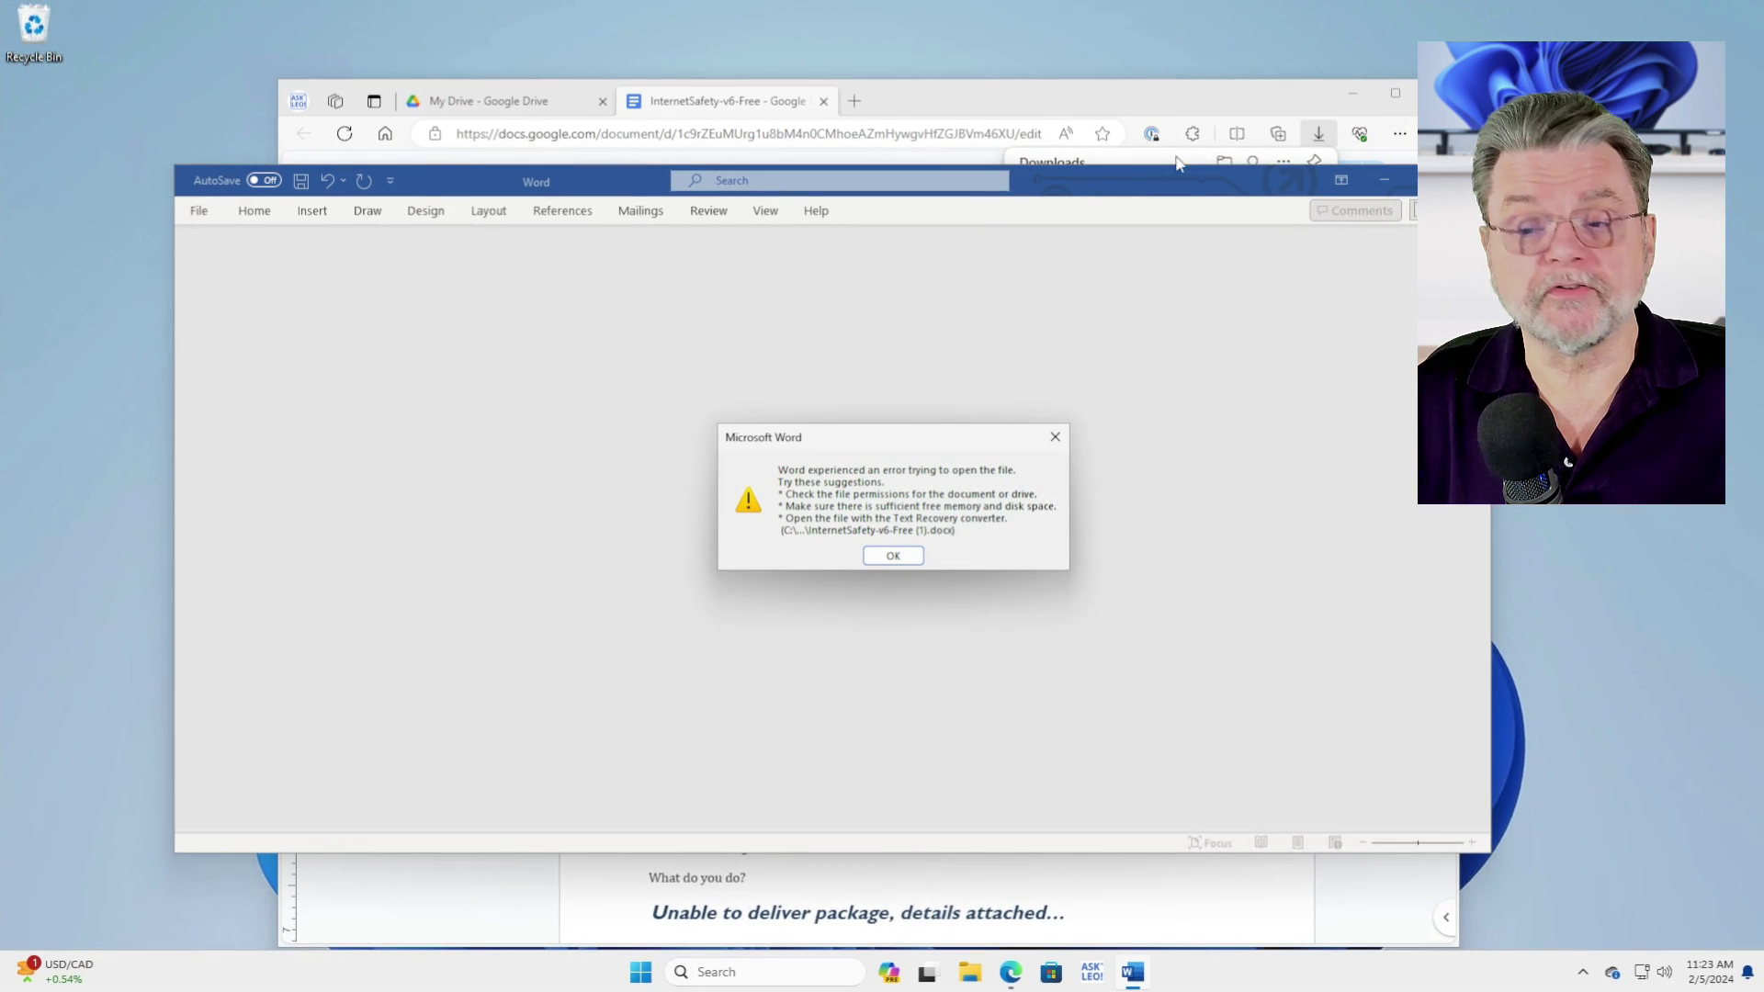
Dismiss Word's error dialog and minimize the empty Word window.
left_click(893, 555)
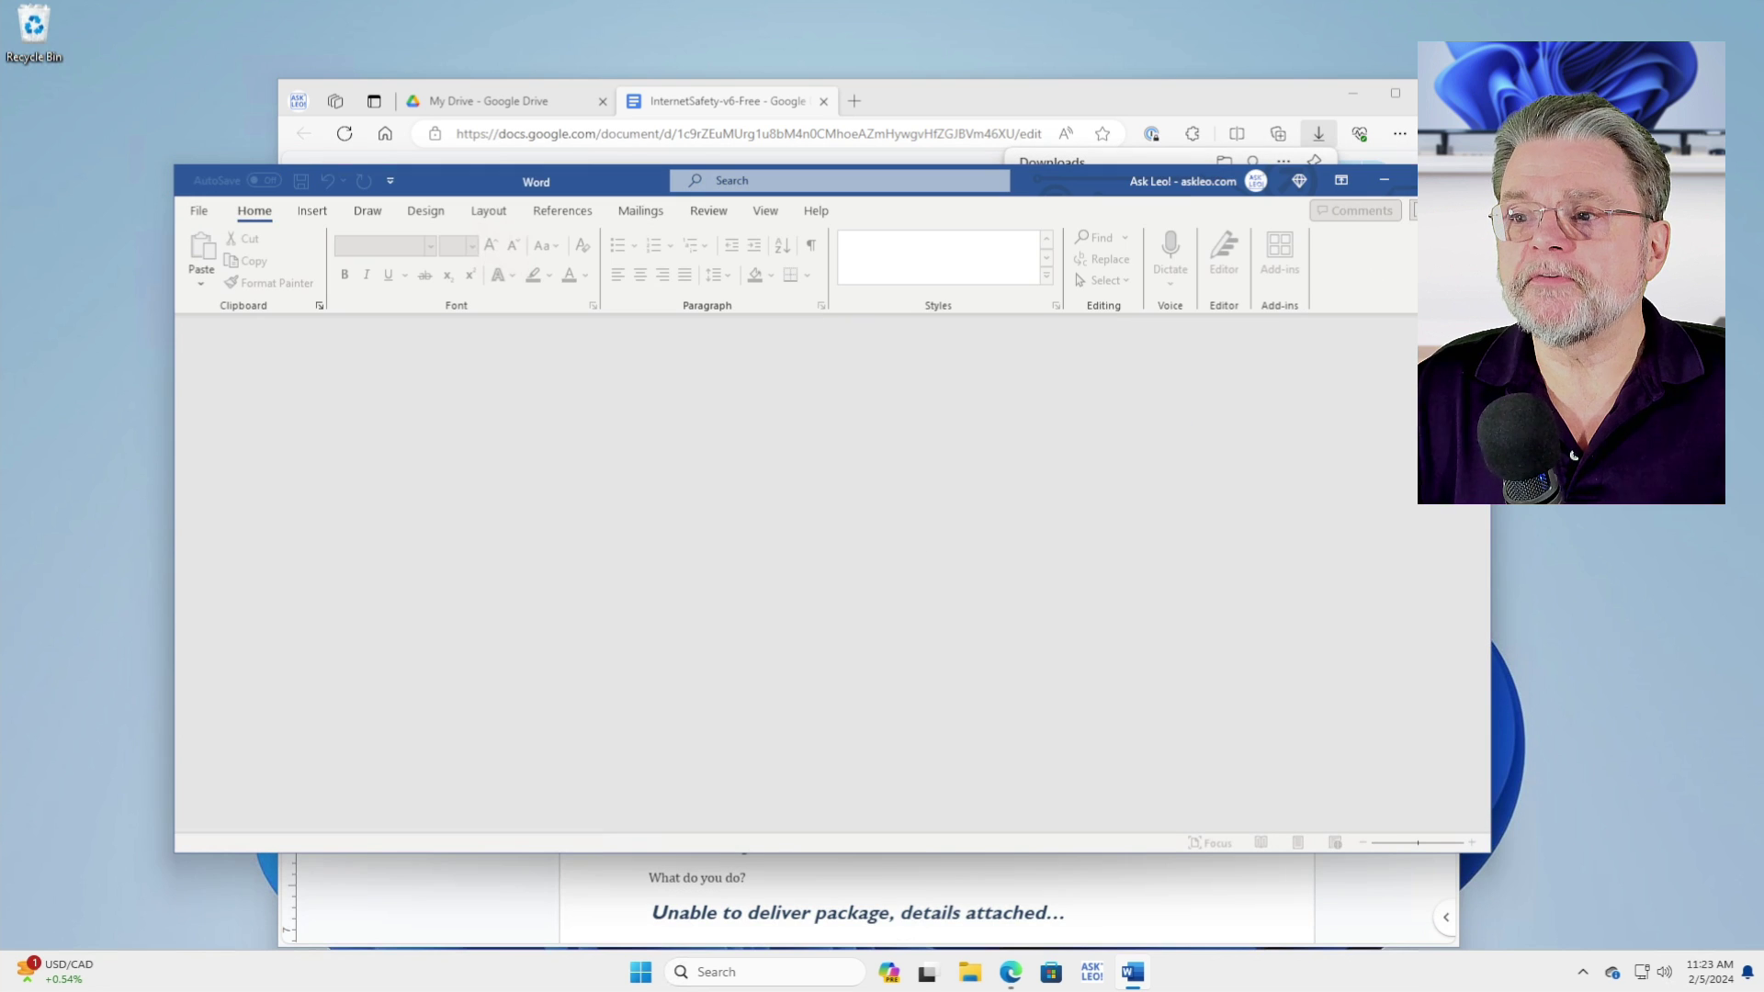
left_click(1385, 180)
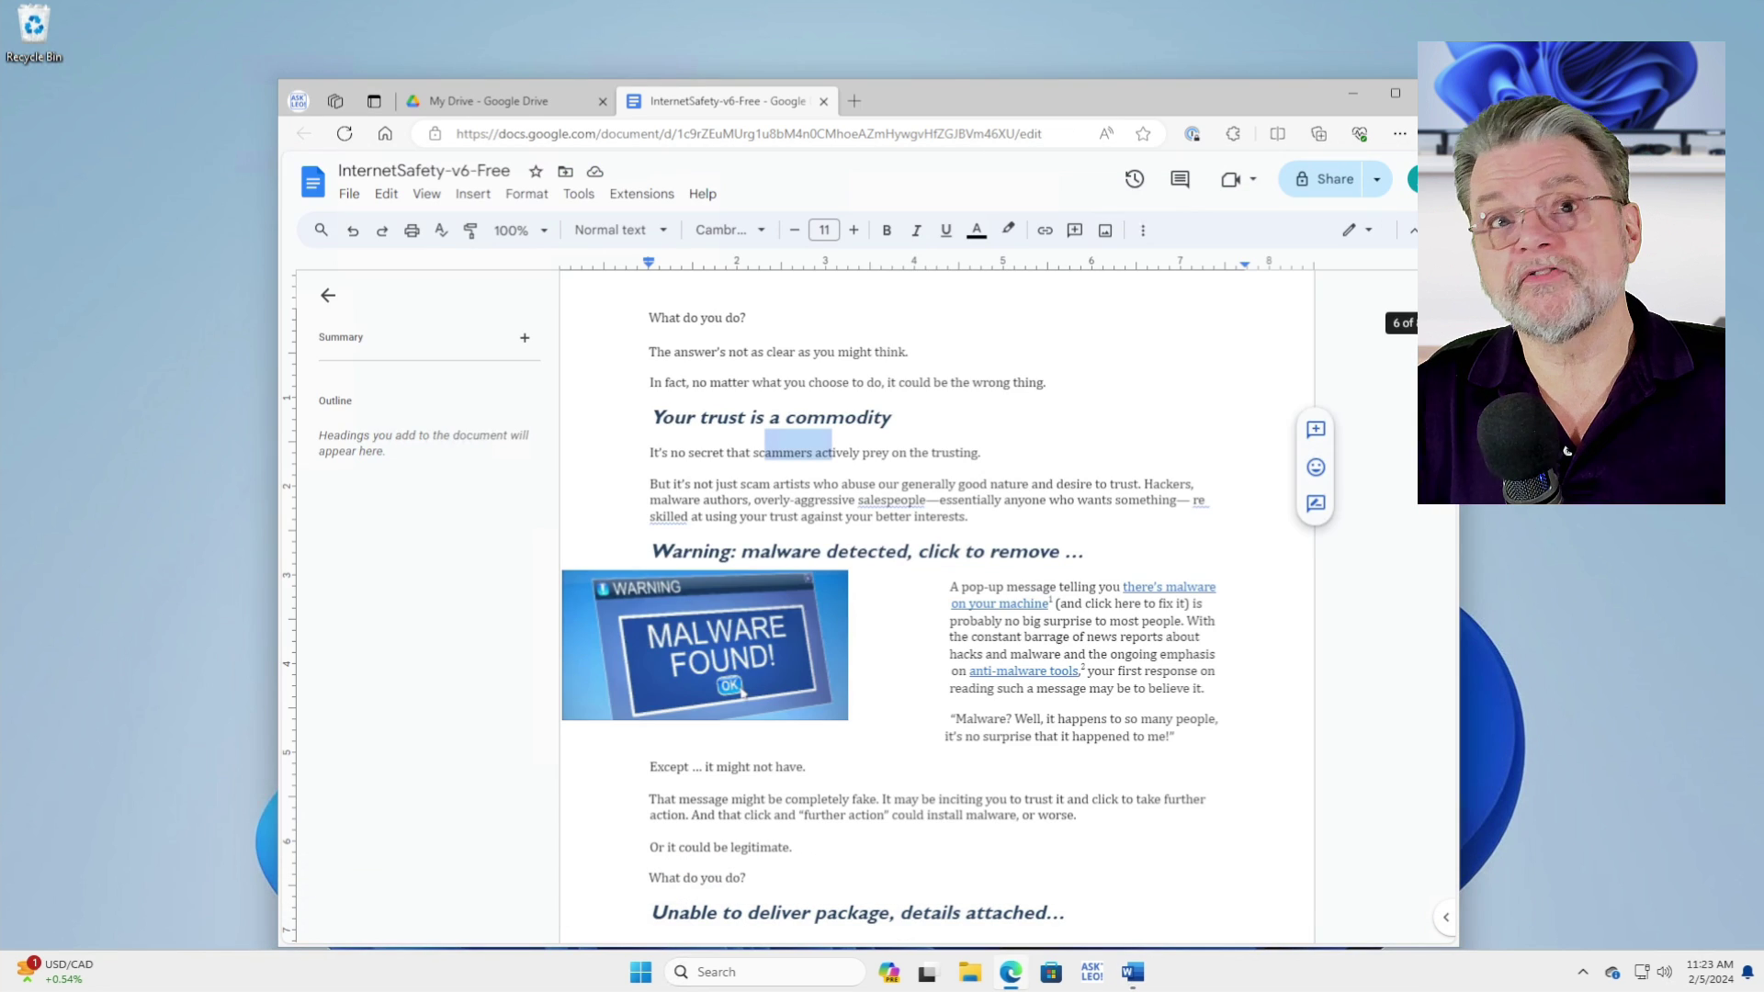
Download the document as Rich Text Format (.rtf) and open InternetSafety-v6-Free (1).rtf in Word.
left_click(345, 196)
mouse_move(409, 389)
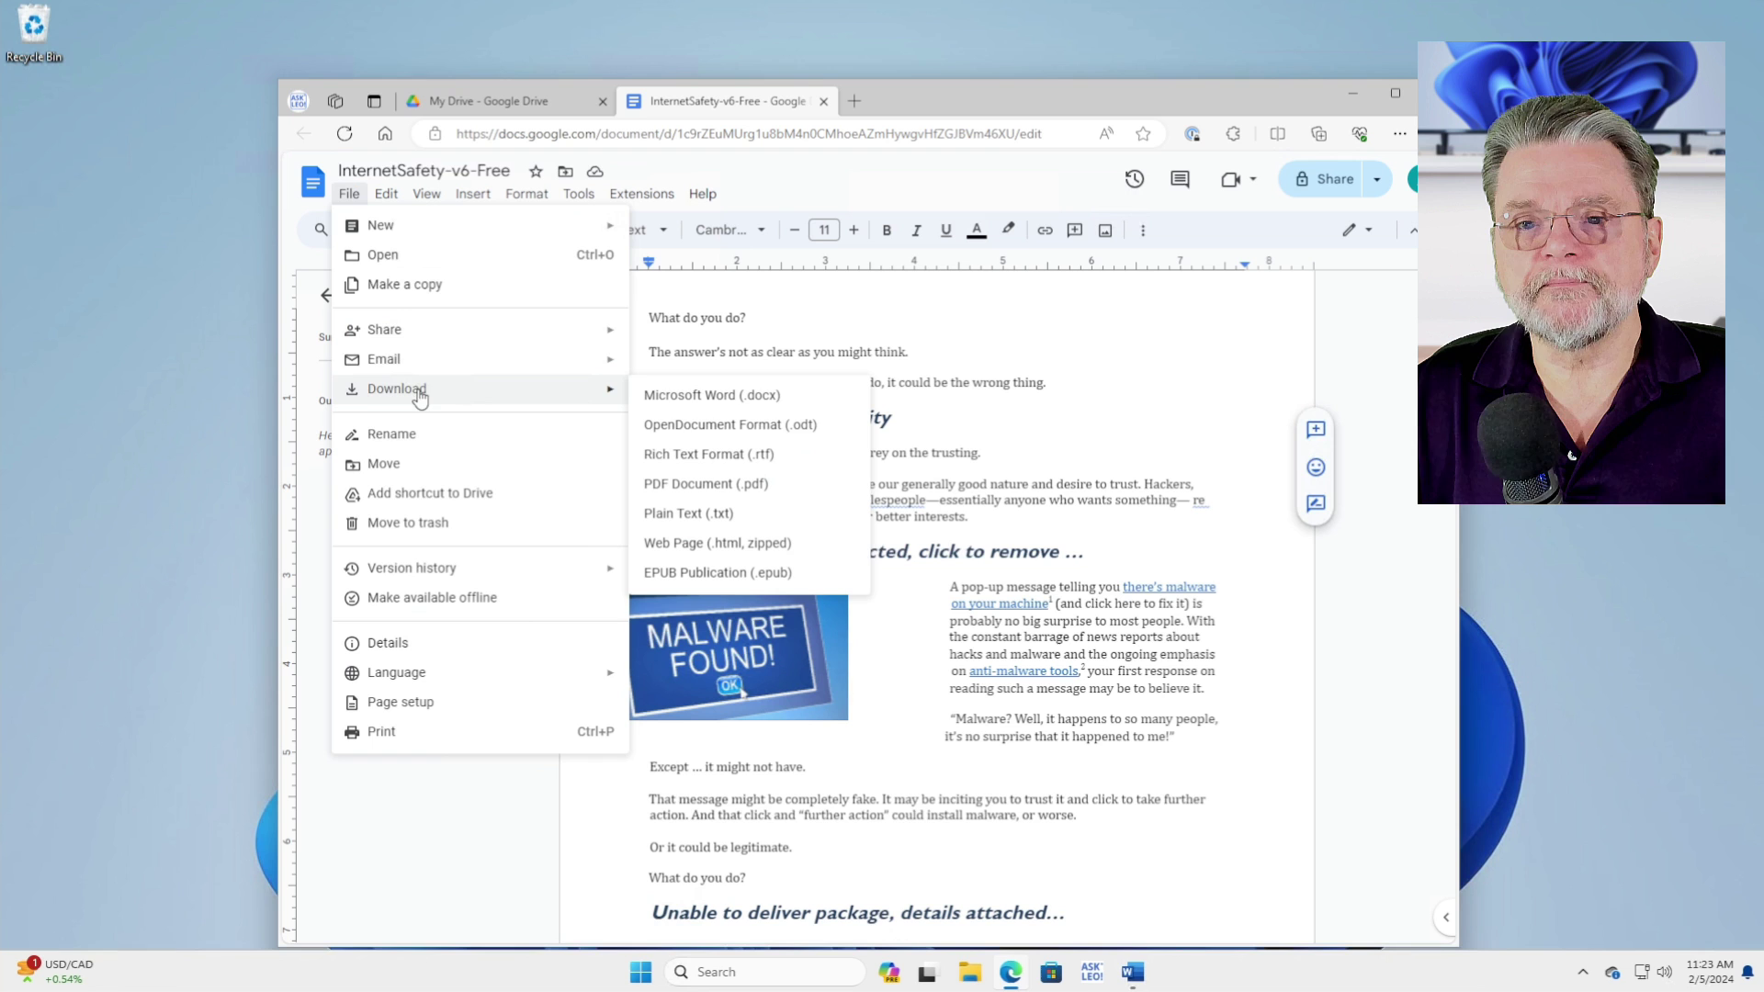
left_click(788, 460)
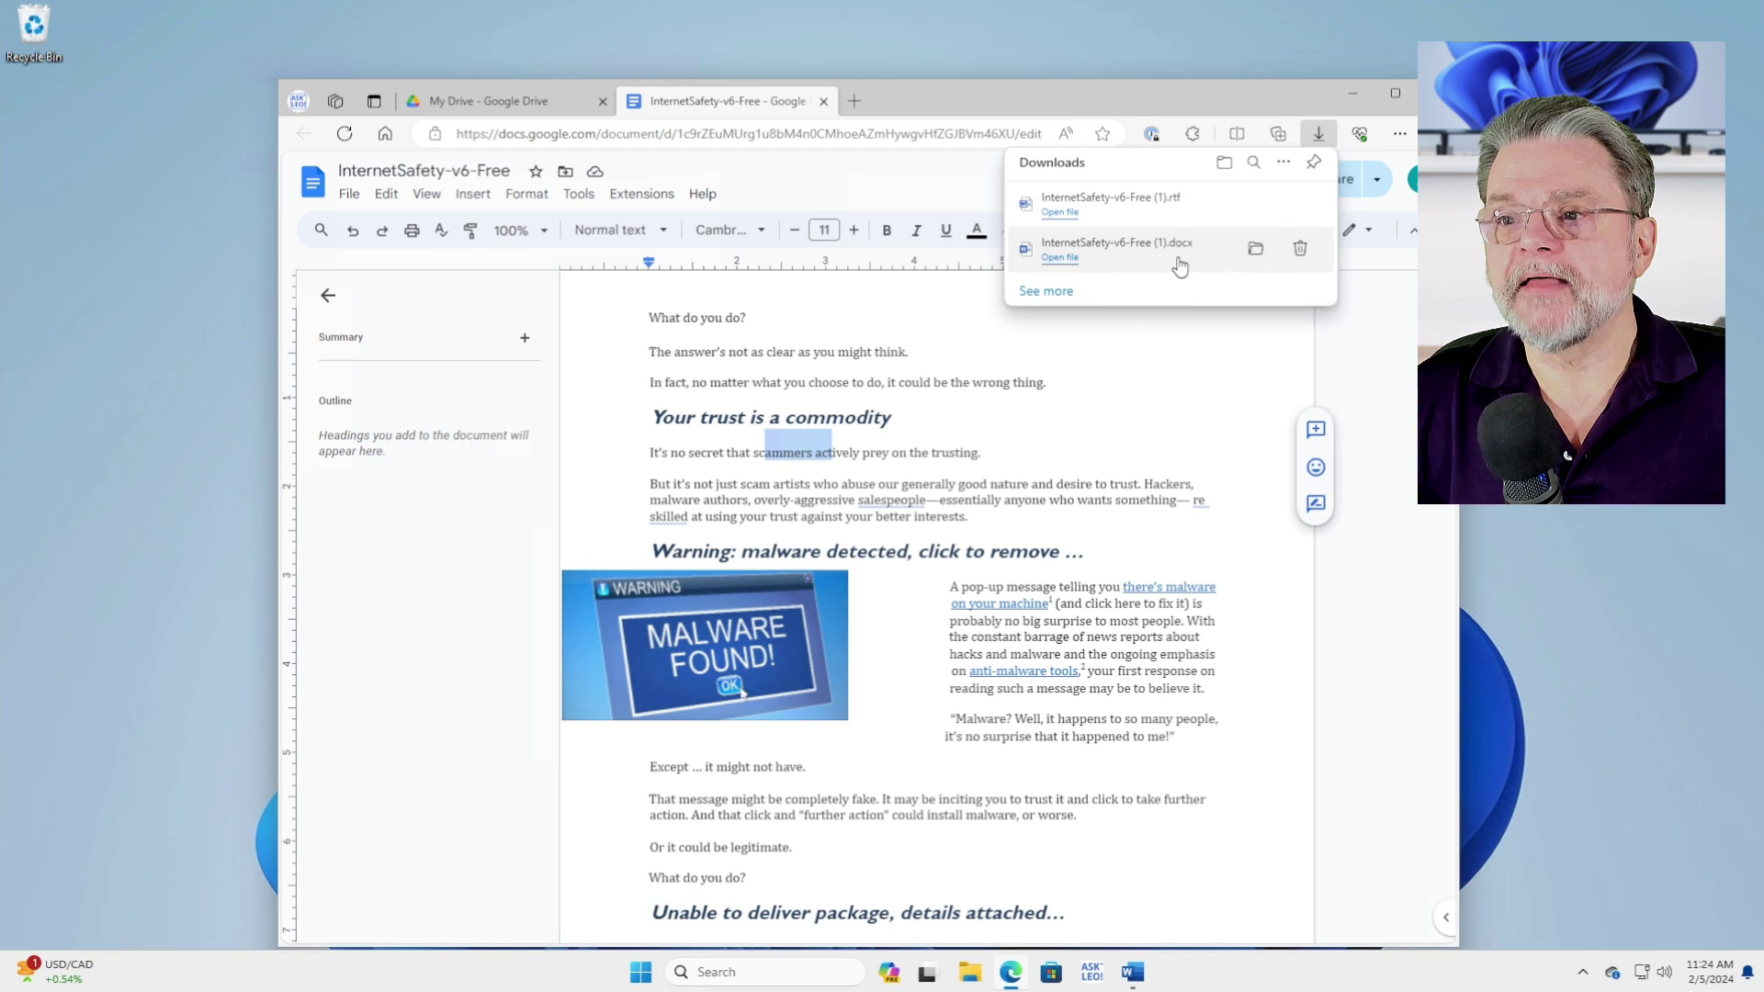
left_click(1111, 213)
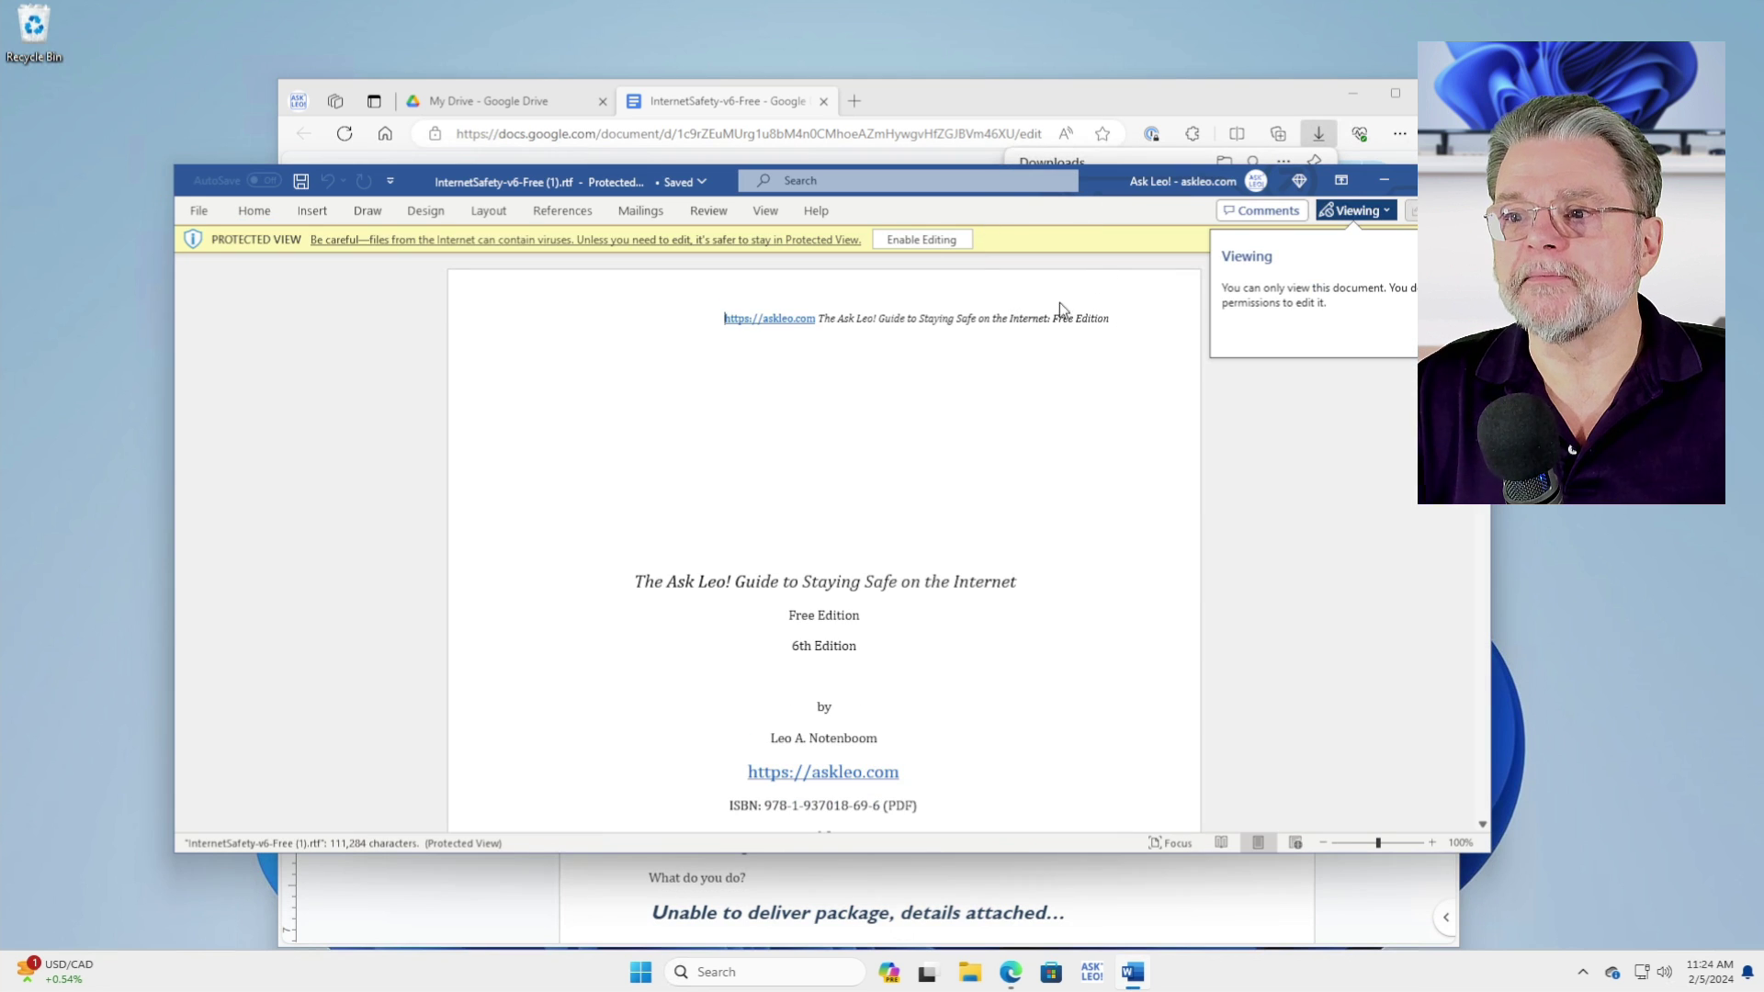
Enable editing on InternetSafety-v6-Free (1).rtf and scroll through its table of contents and first chapters.
left_click(938, 240)
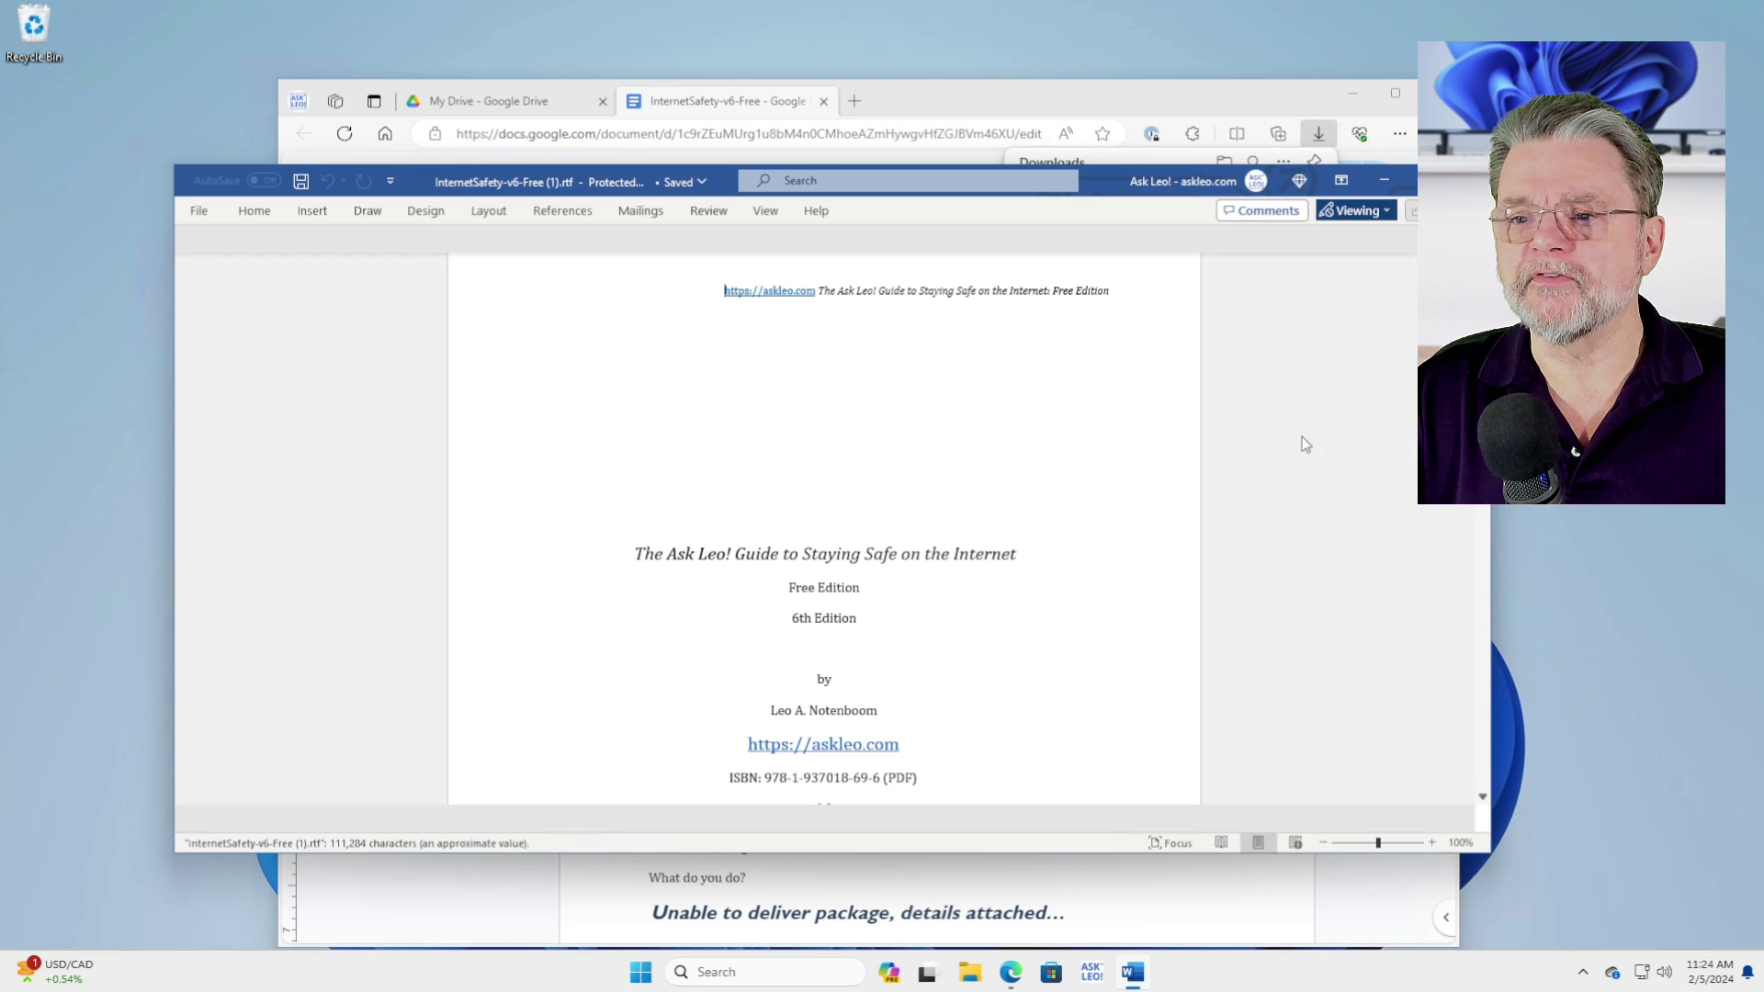
scroll(1277, 438, "down", 5)
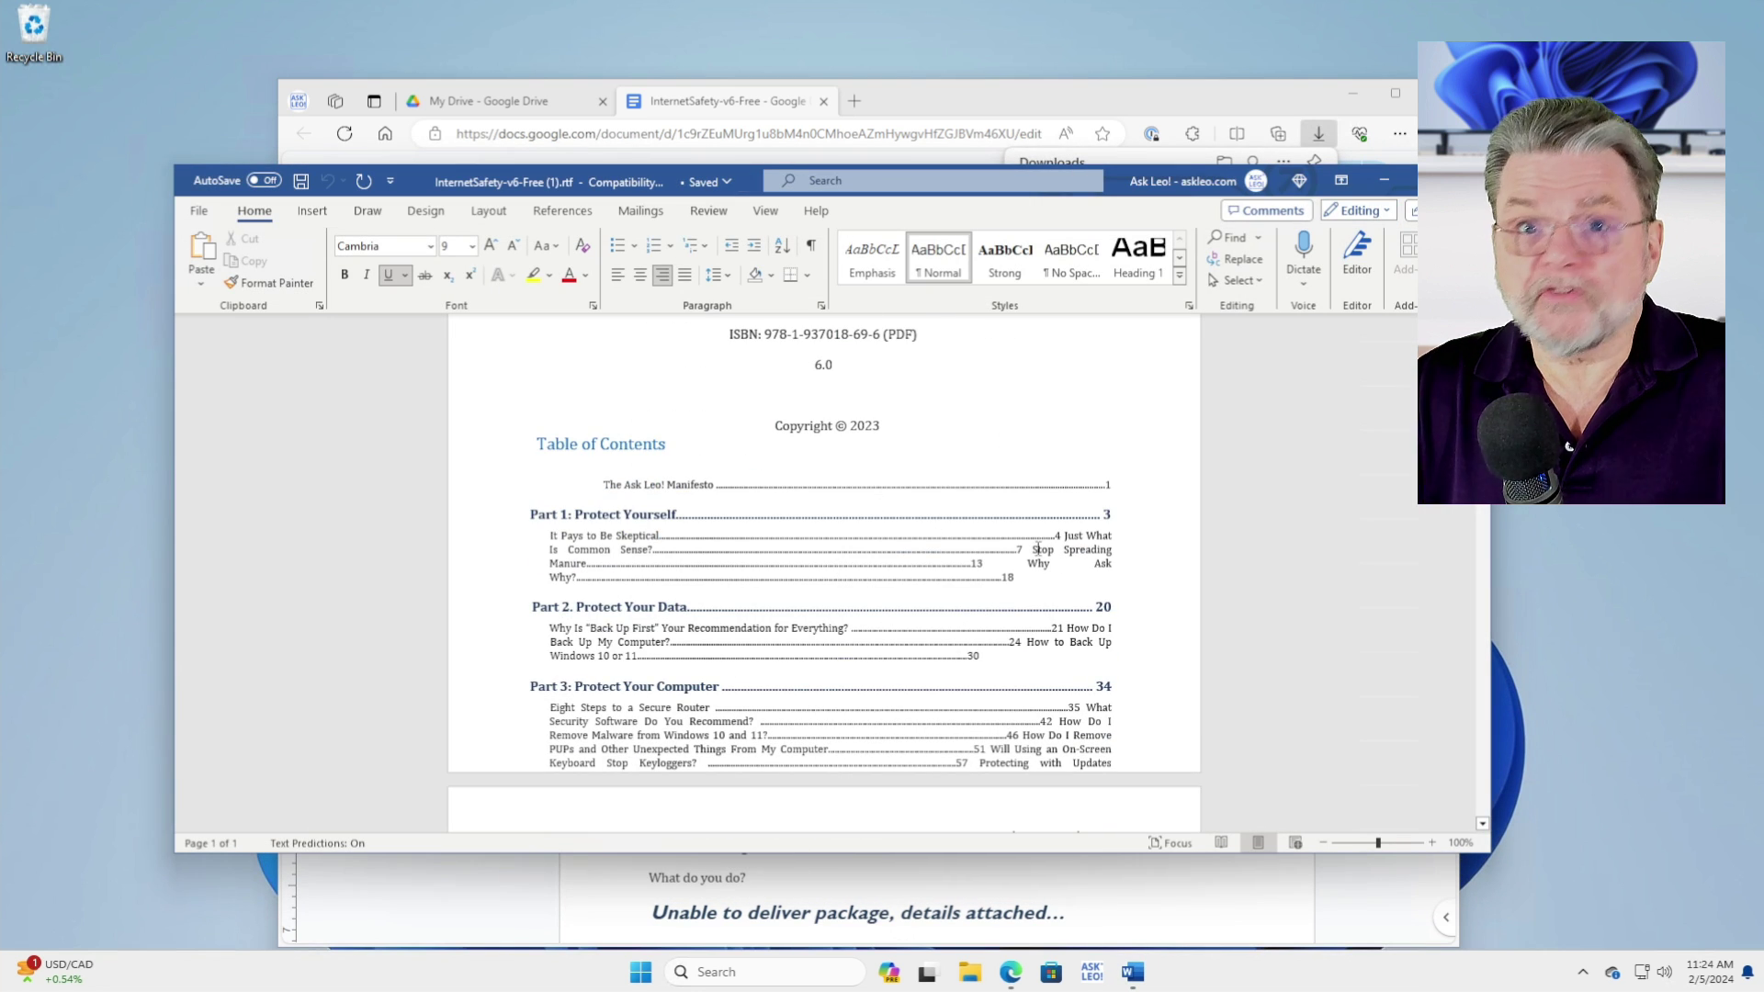
scroll(983, 571, "down", 3)
scroll(983, 571, "down", 12)
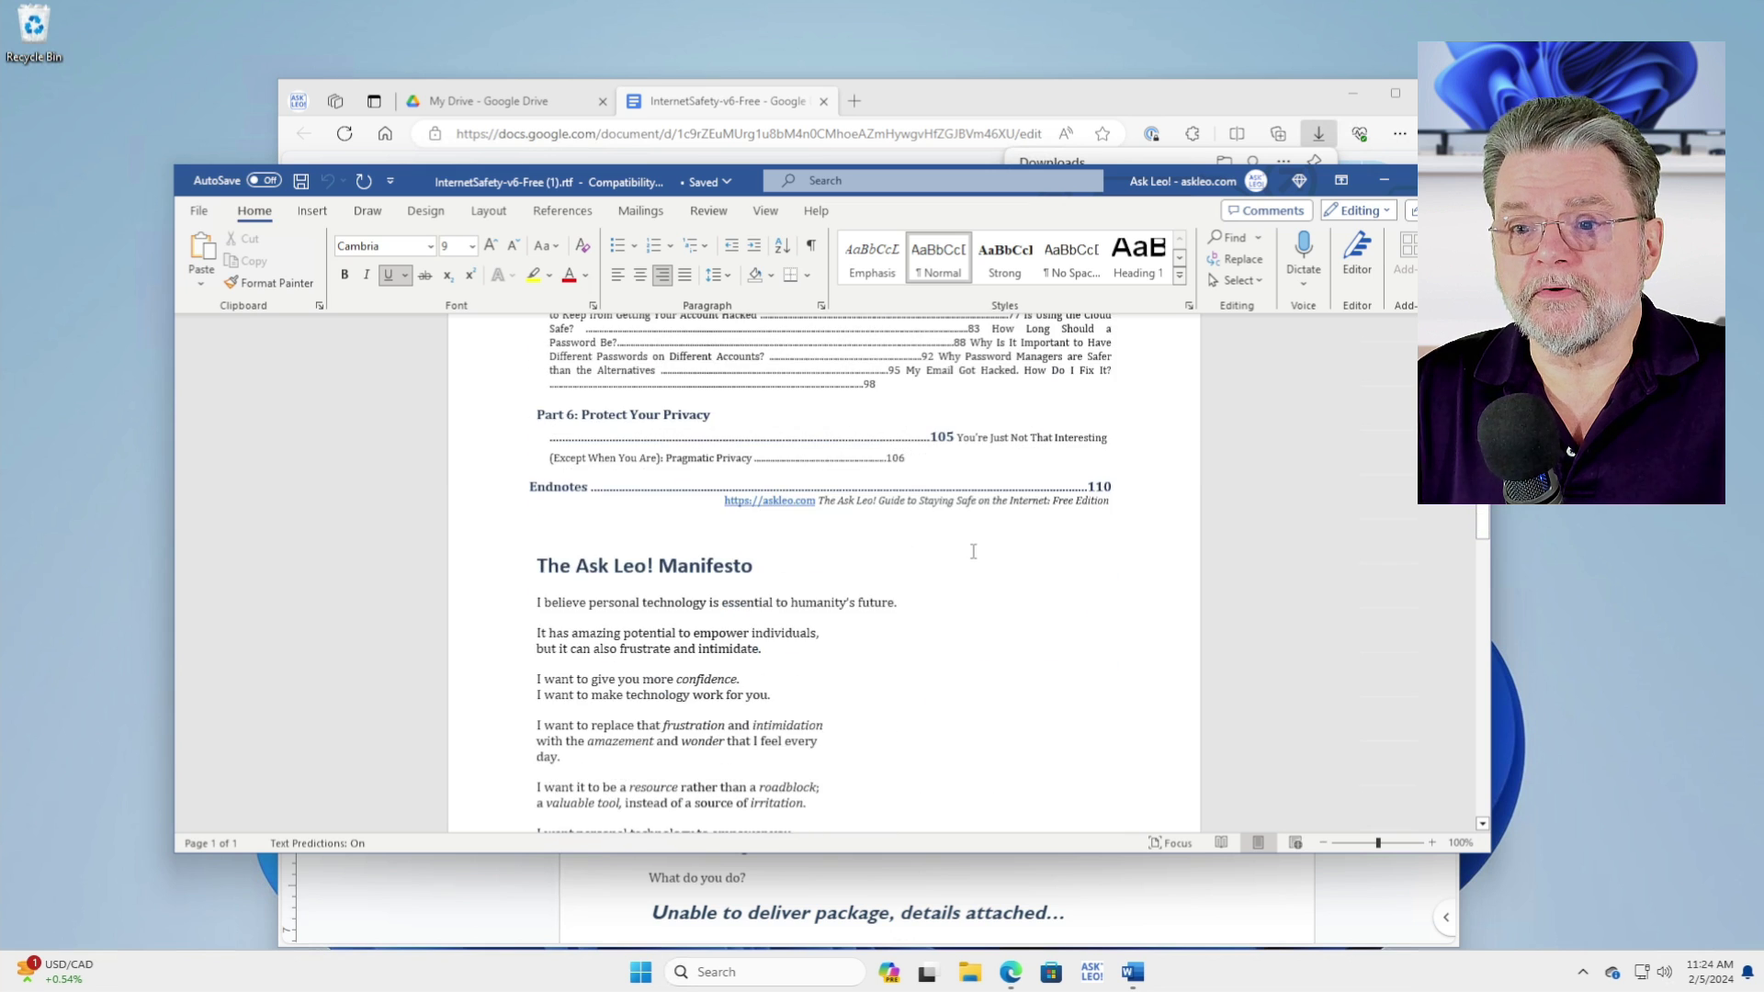
scroll(974, 551, "down", 12)
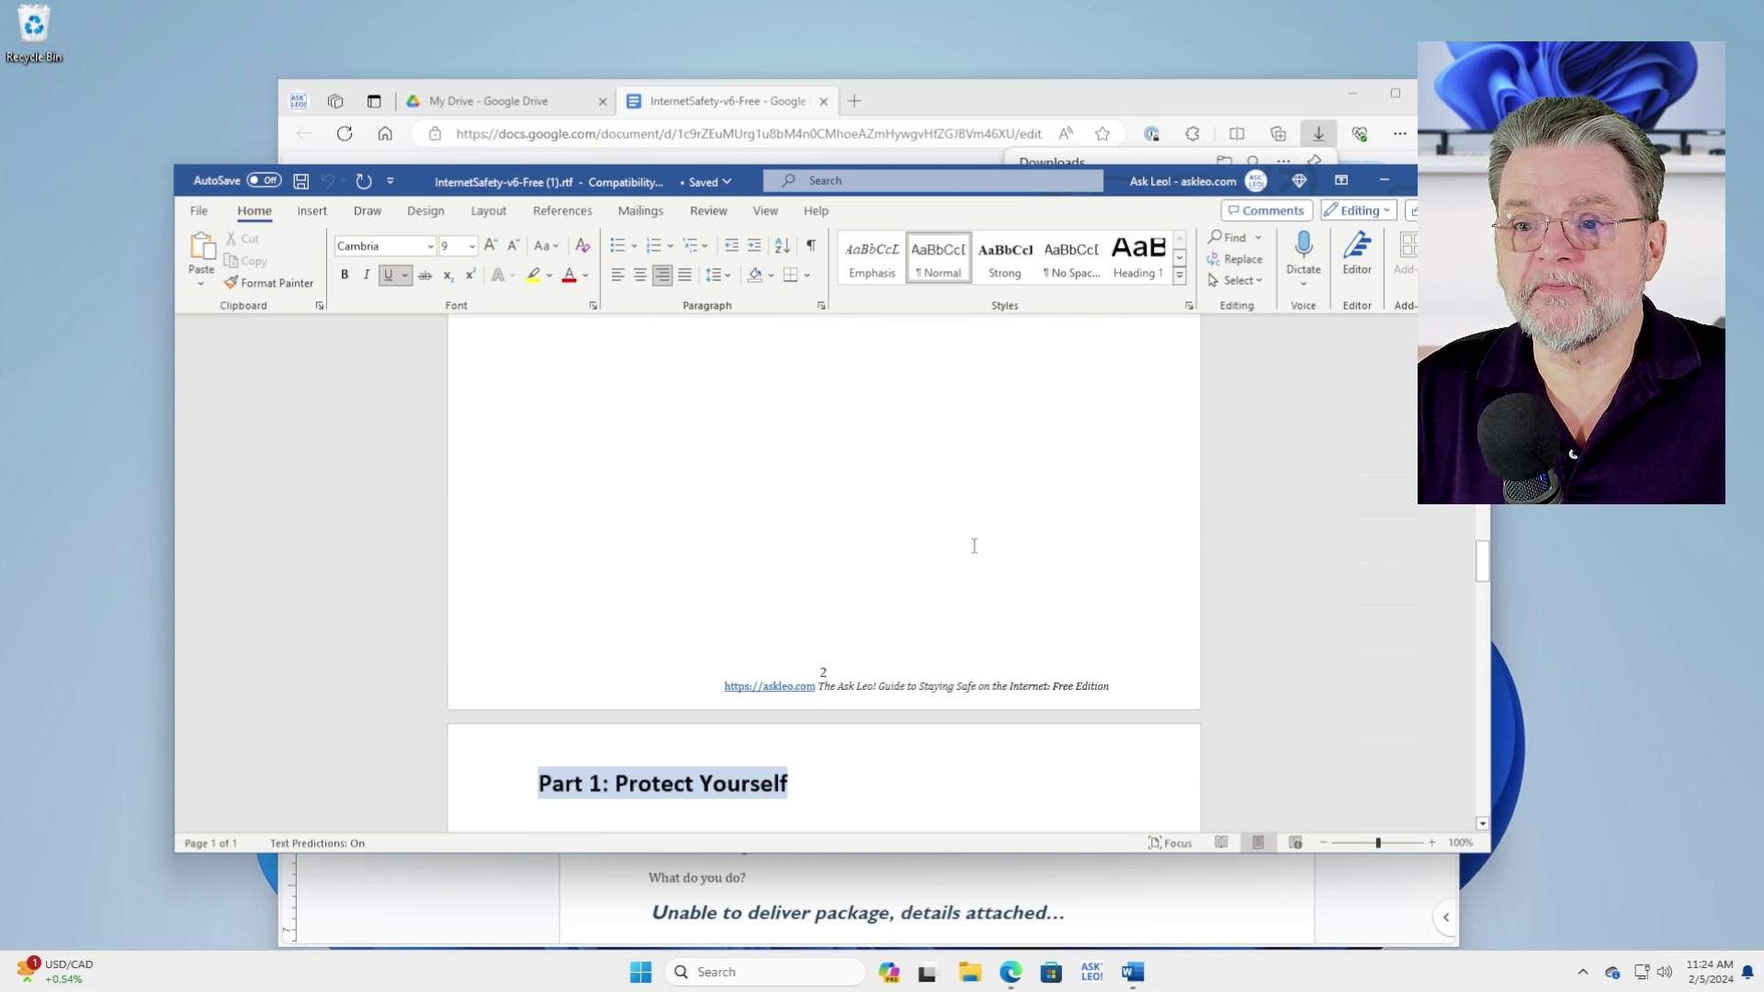
scroll(972, 554, "down", 8)
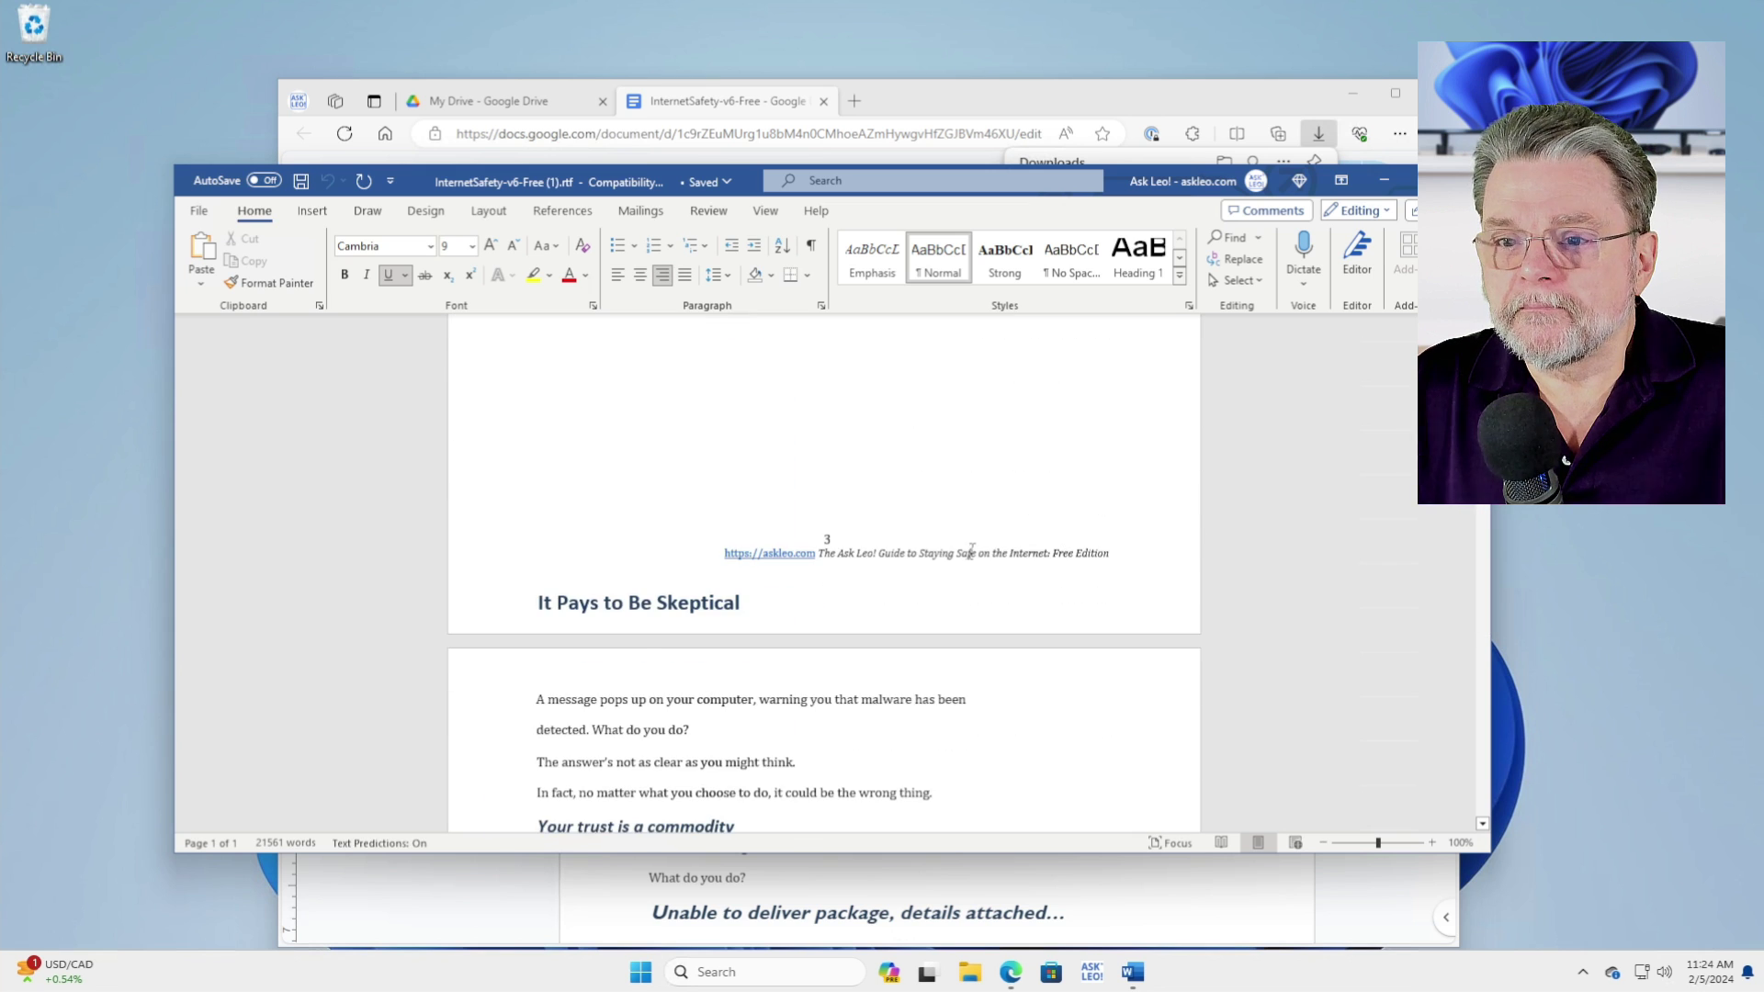
scroll(887, 478, "up", 3)
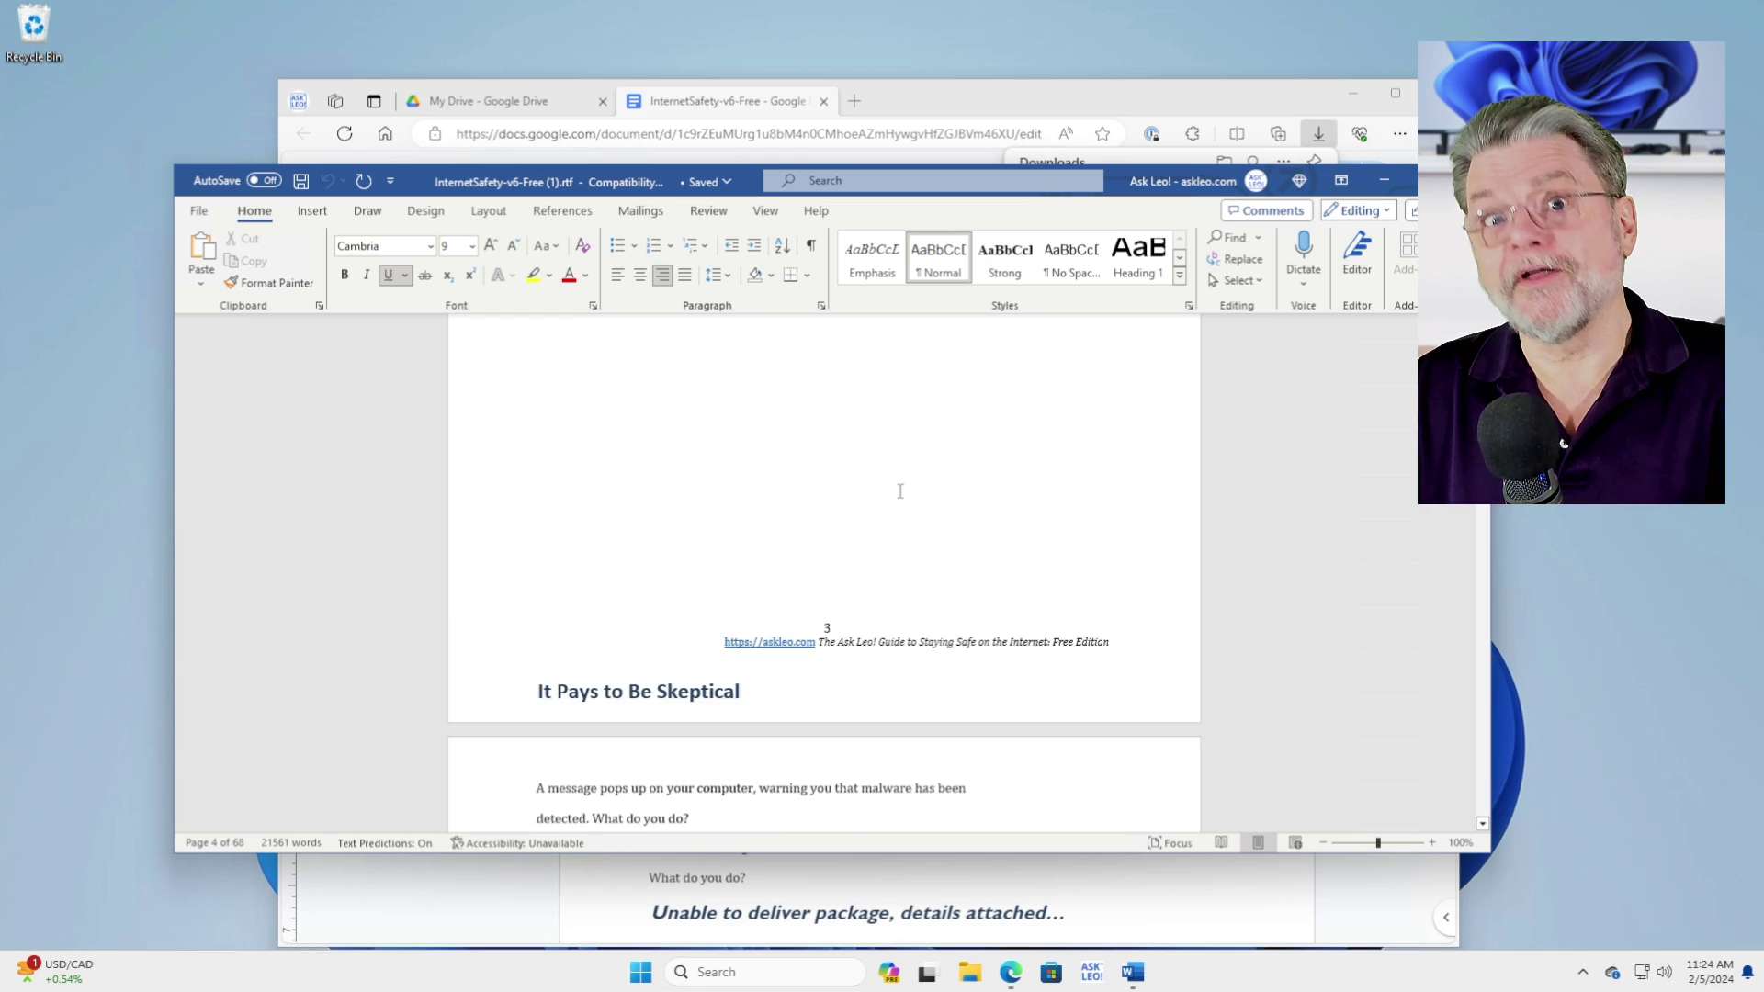
scroll(887, 489, "down", 2)
scroll(775, 578, "down", 10)
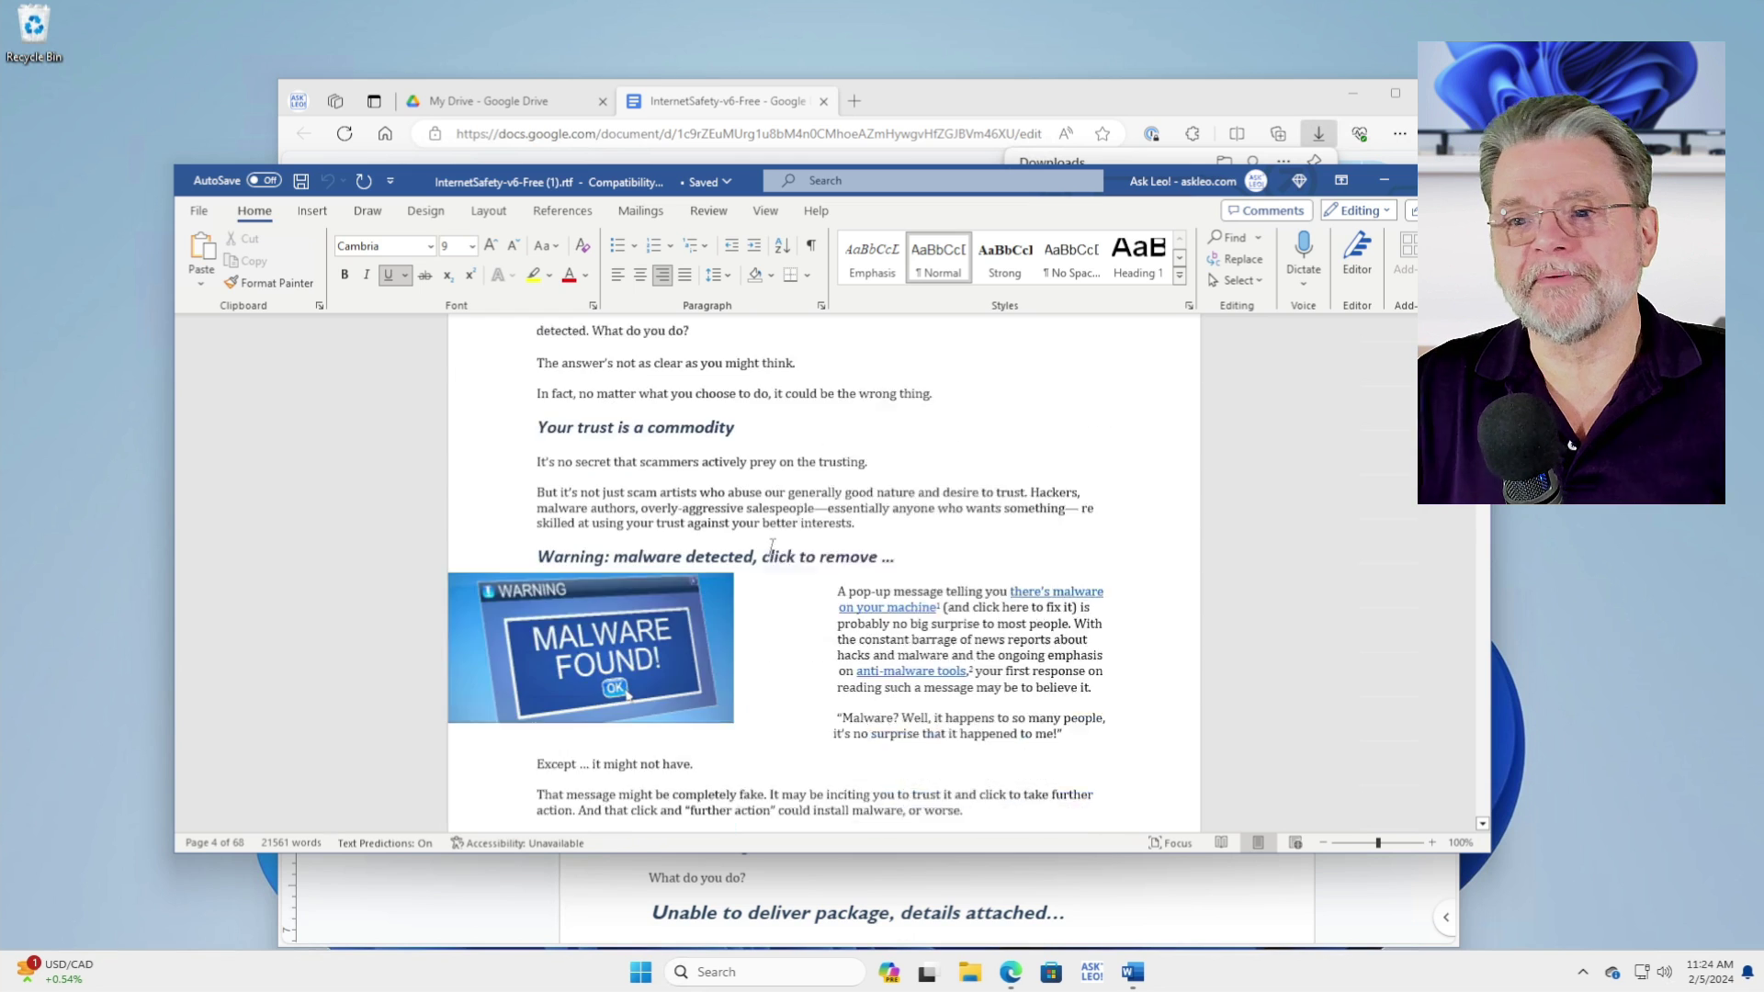
scroll(773, 528, "down", 10)
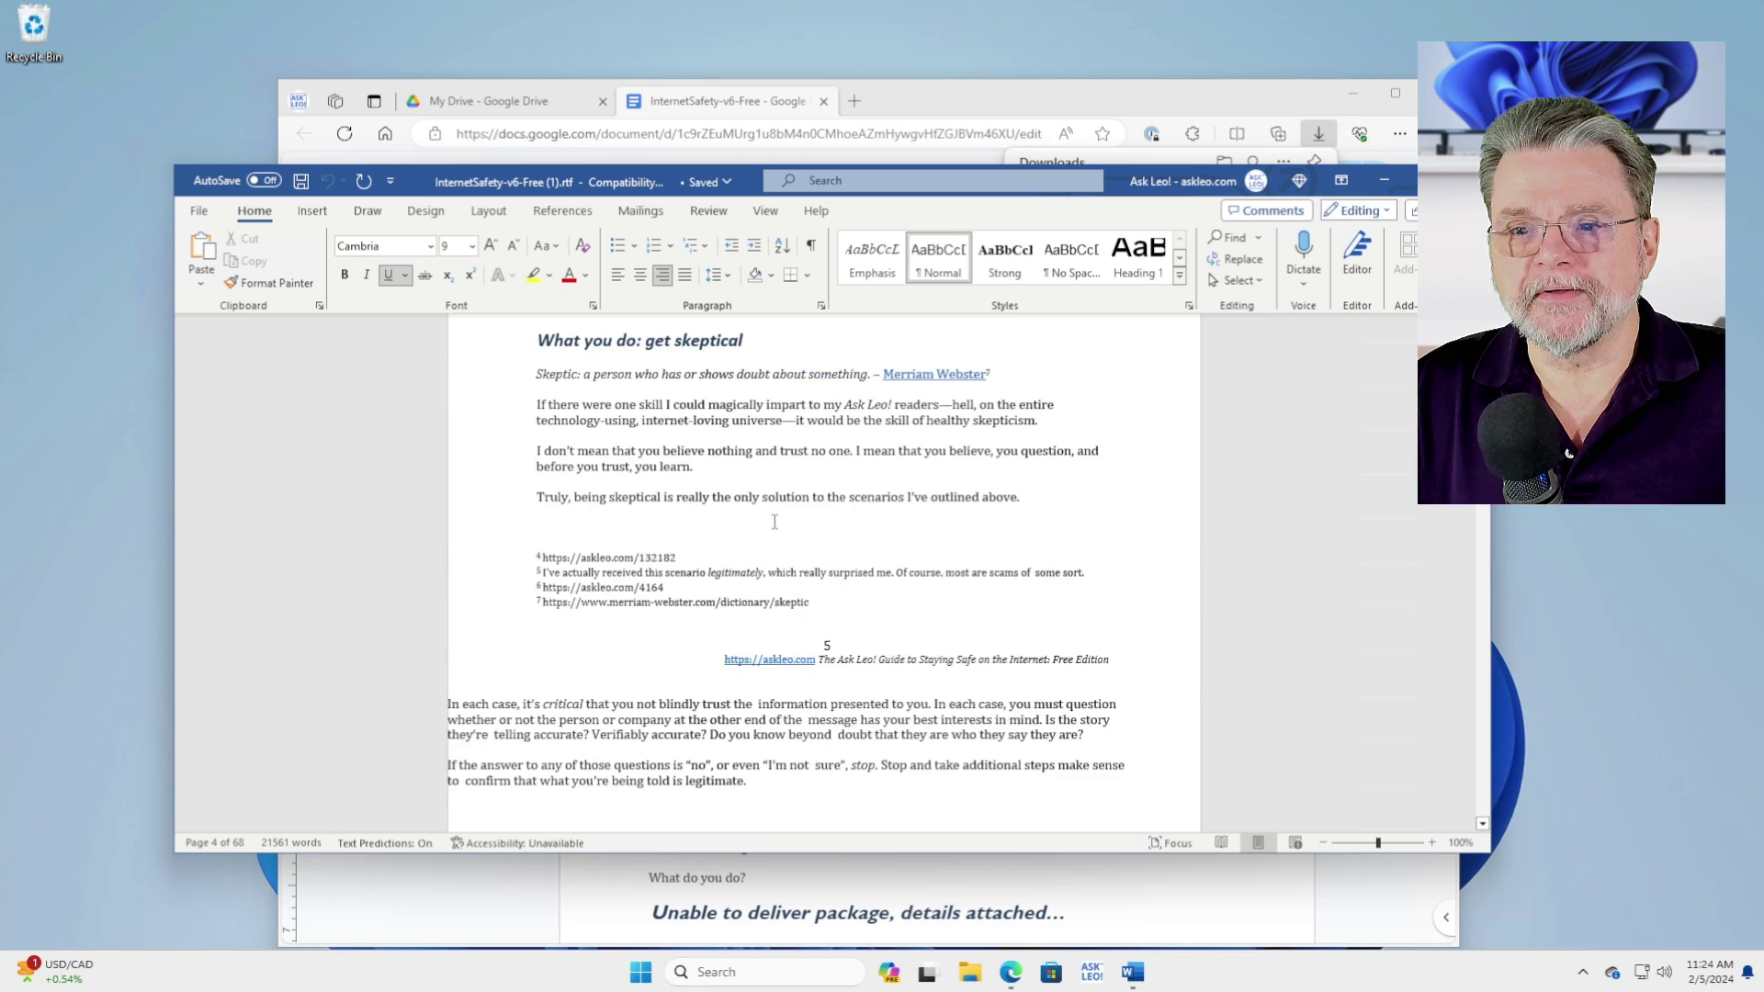
scroll(777, 518, "up", 15)
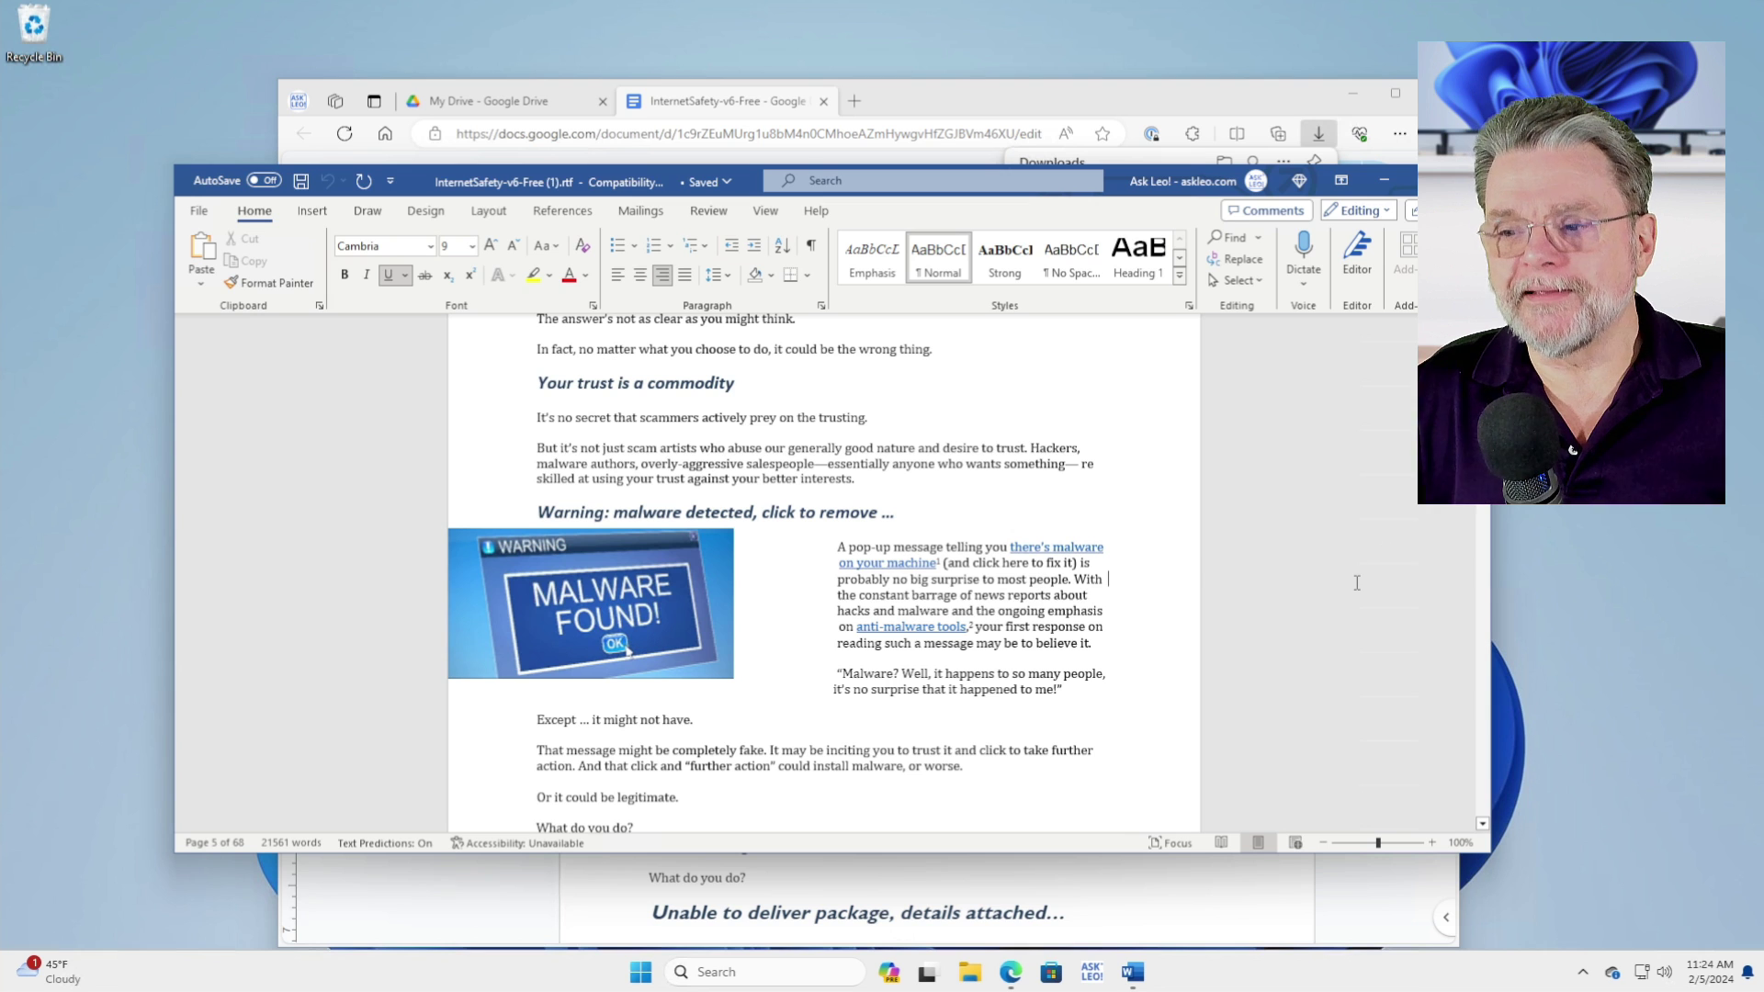
Jump to the end of the RTF guide in Word, where the closing password advice appears.
key("ctrl+End")
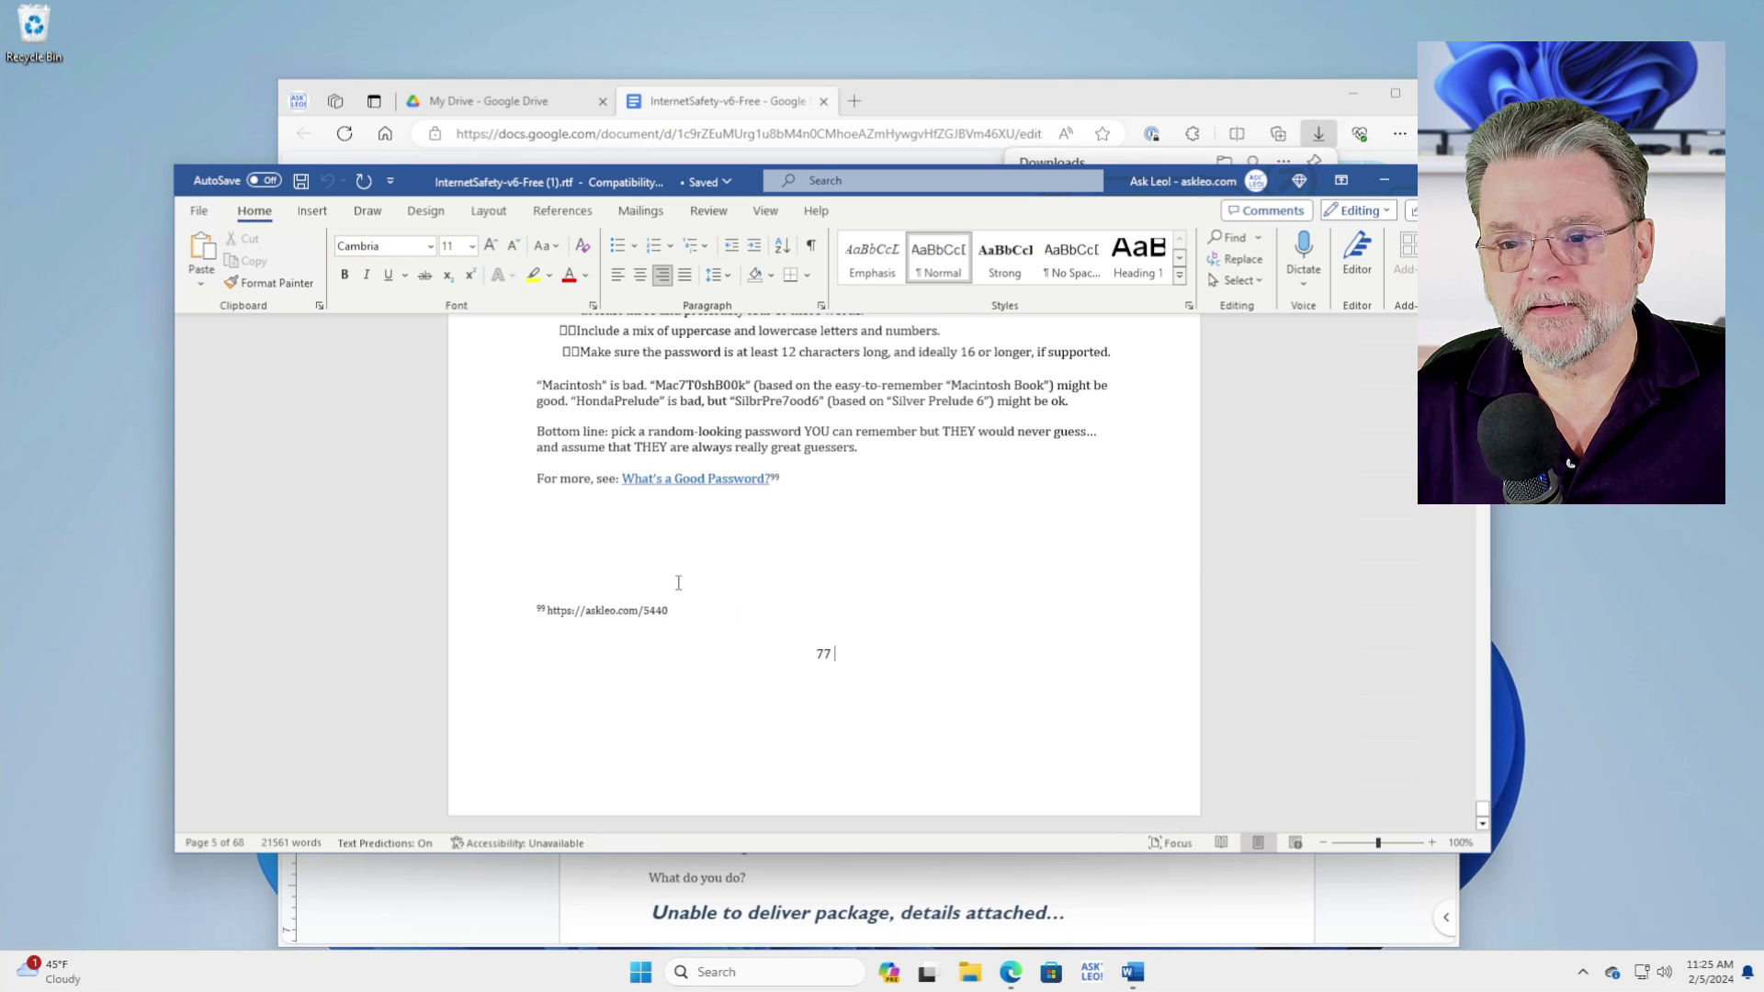